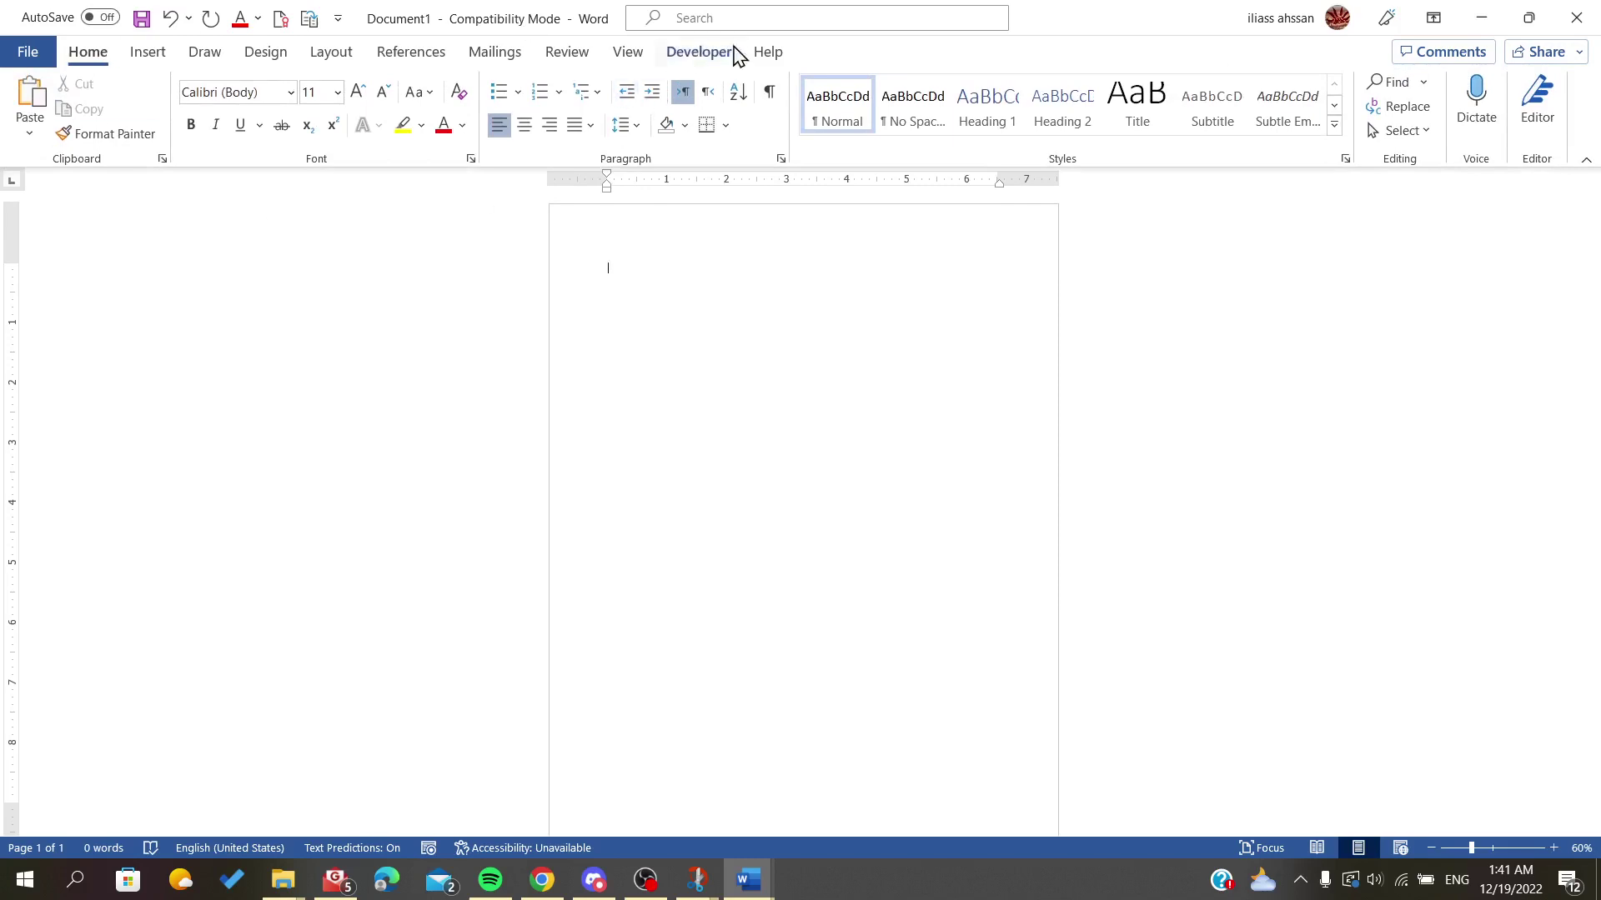
# Browse the Mailings, Draw and Home tabs of the ribbon
pyautogui.click(494, 52)
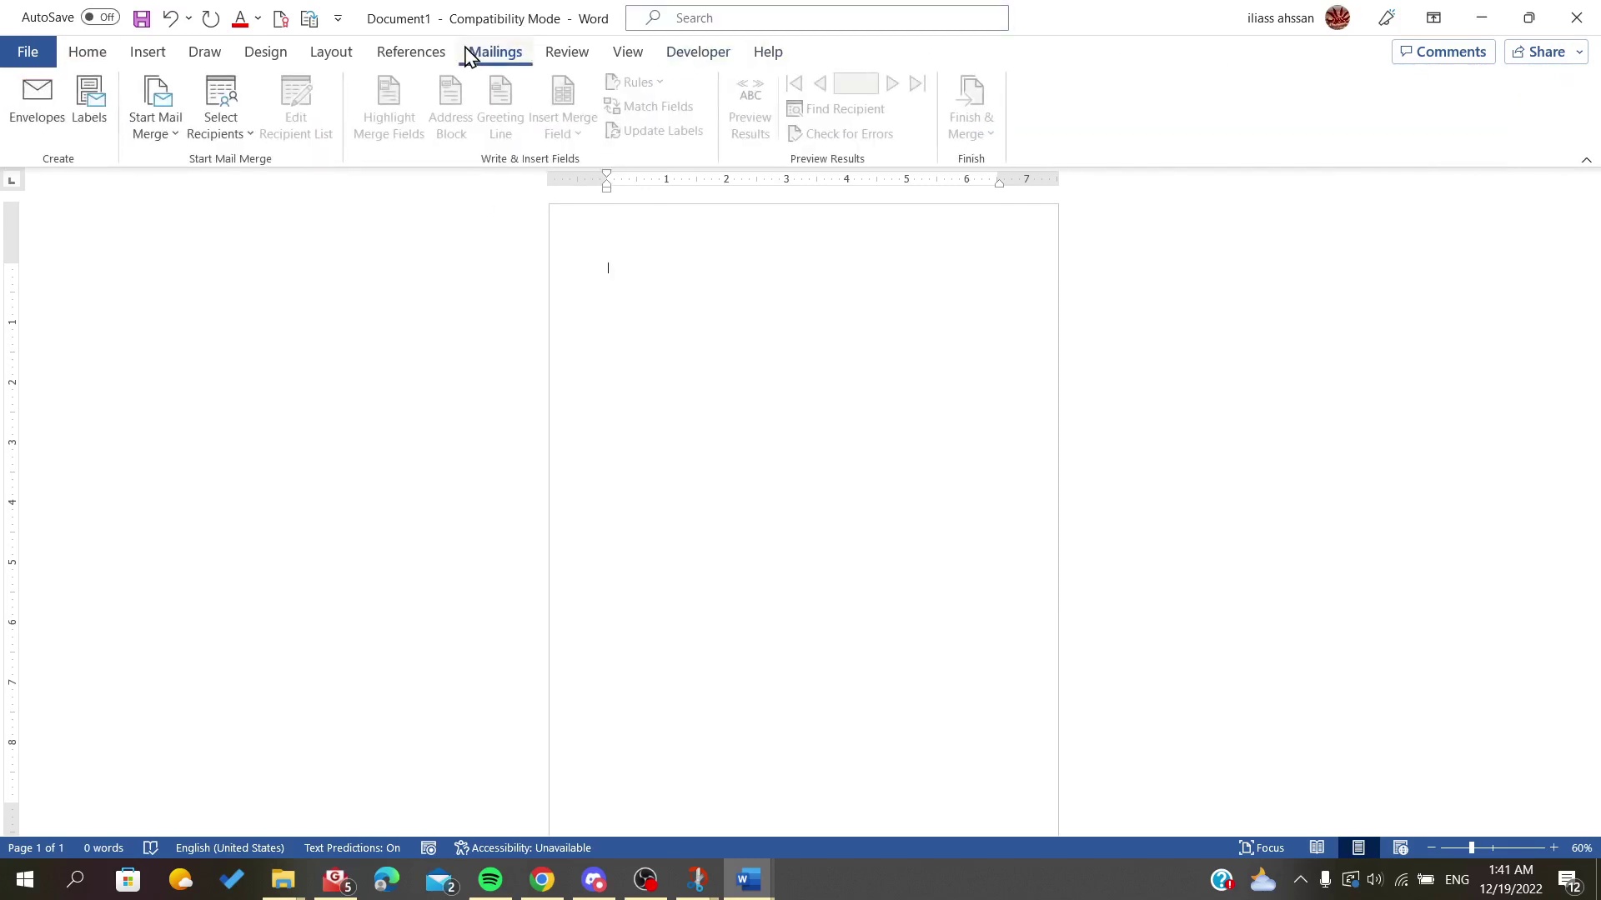
pyautogui.click(202, 55)
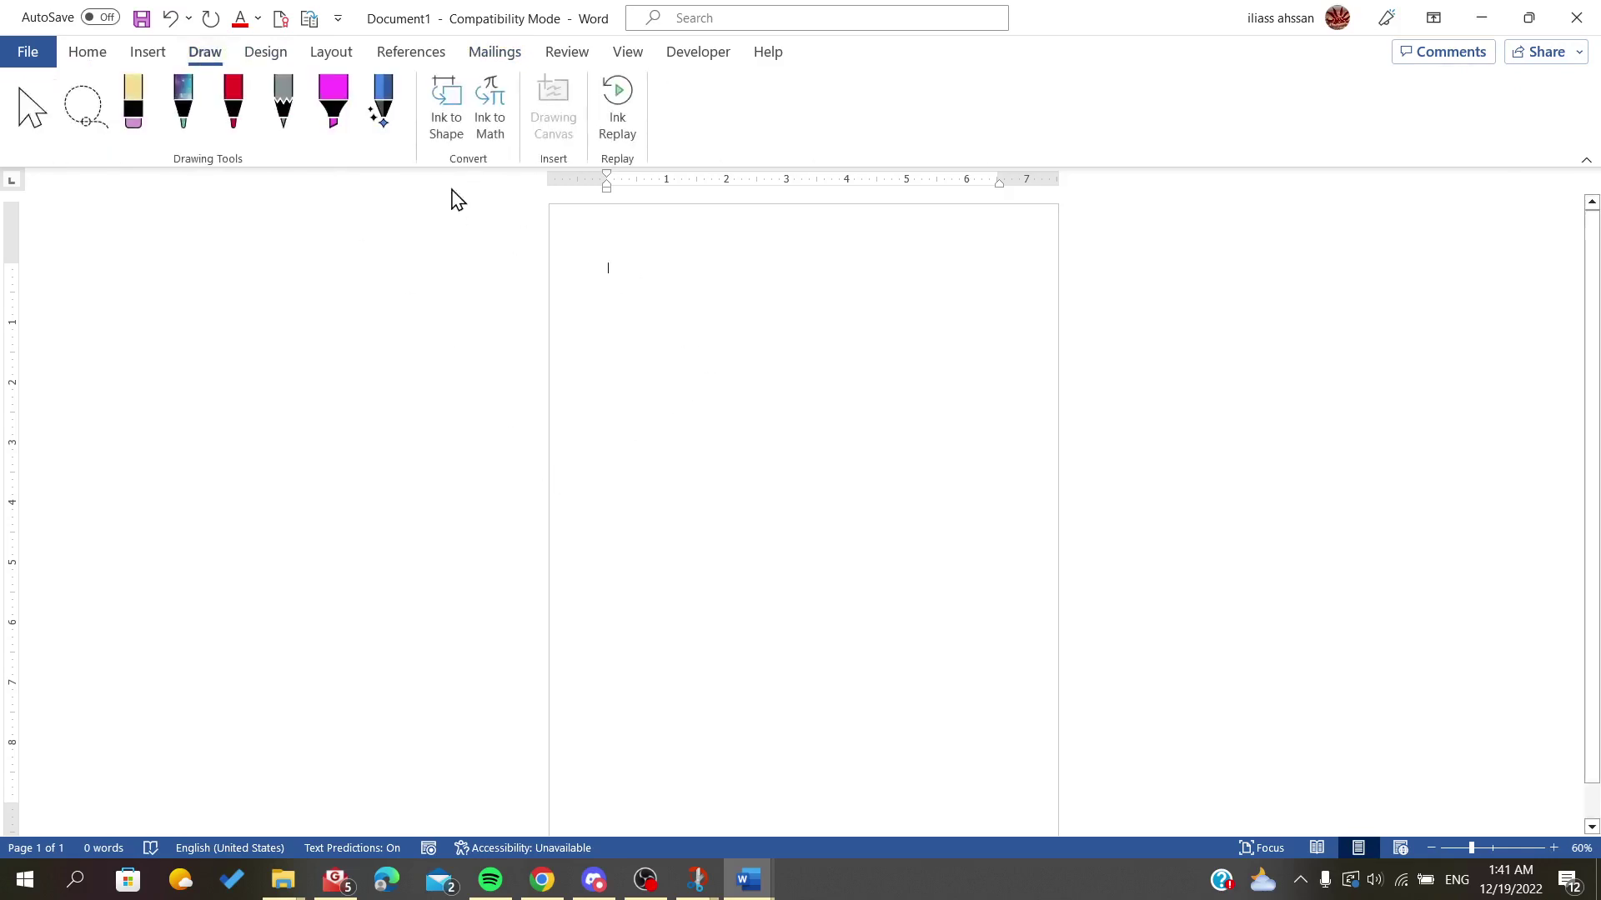
pyautogui.click(105, 56)
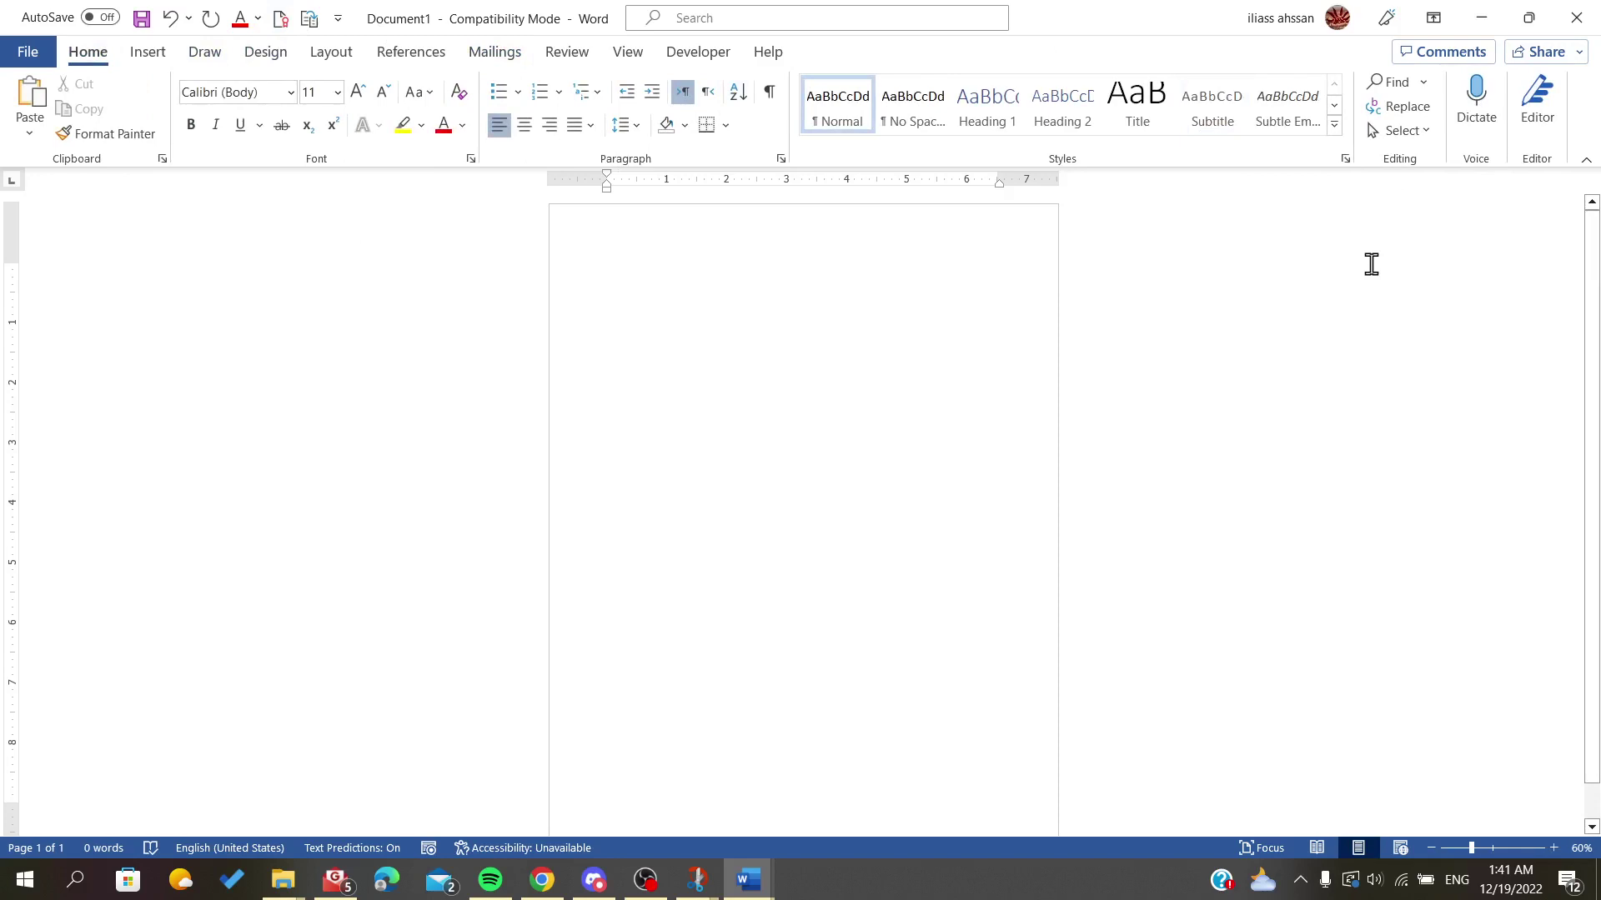
# Collapse the ribbon to tab names, briefly showing and dismissing the Home commands
pyautogui.click(1589, 167)
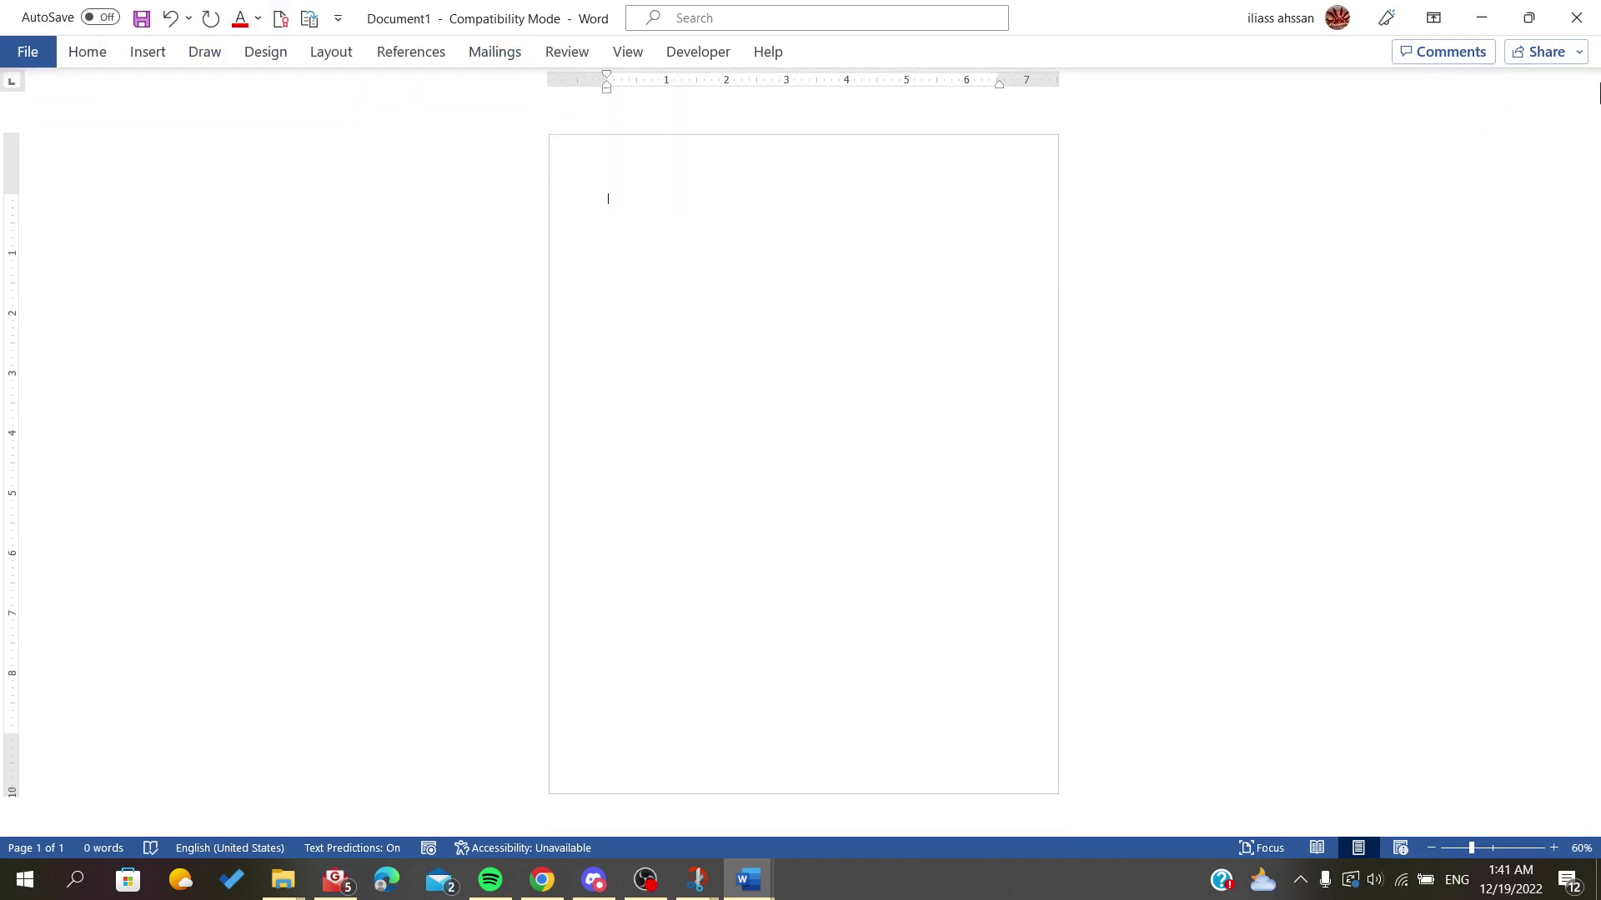
pyautogui.click(86, 55)
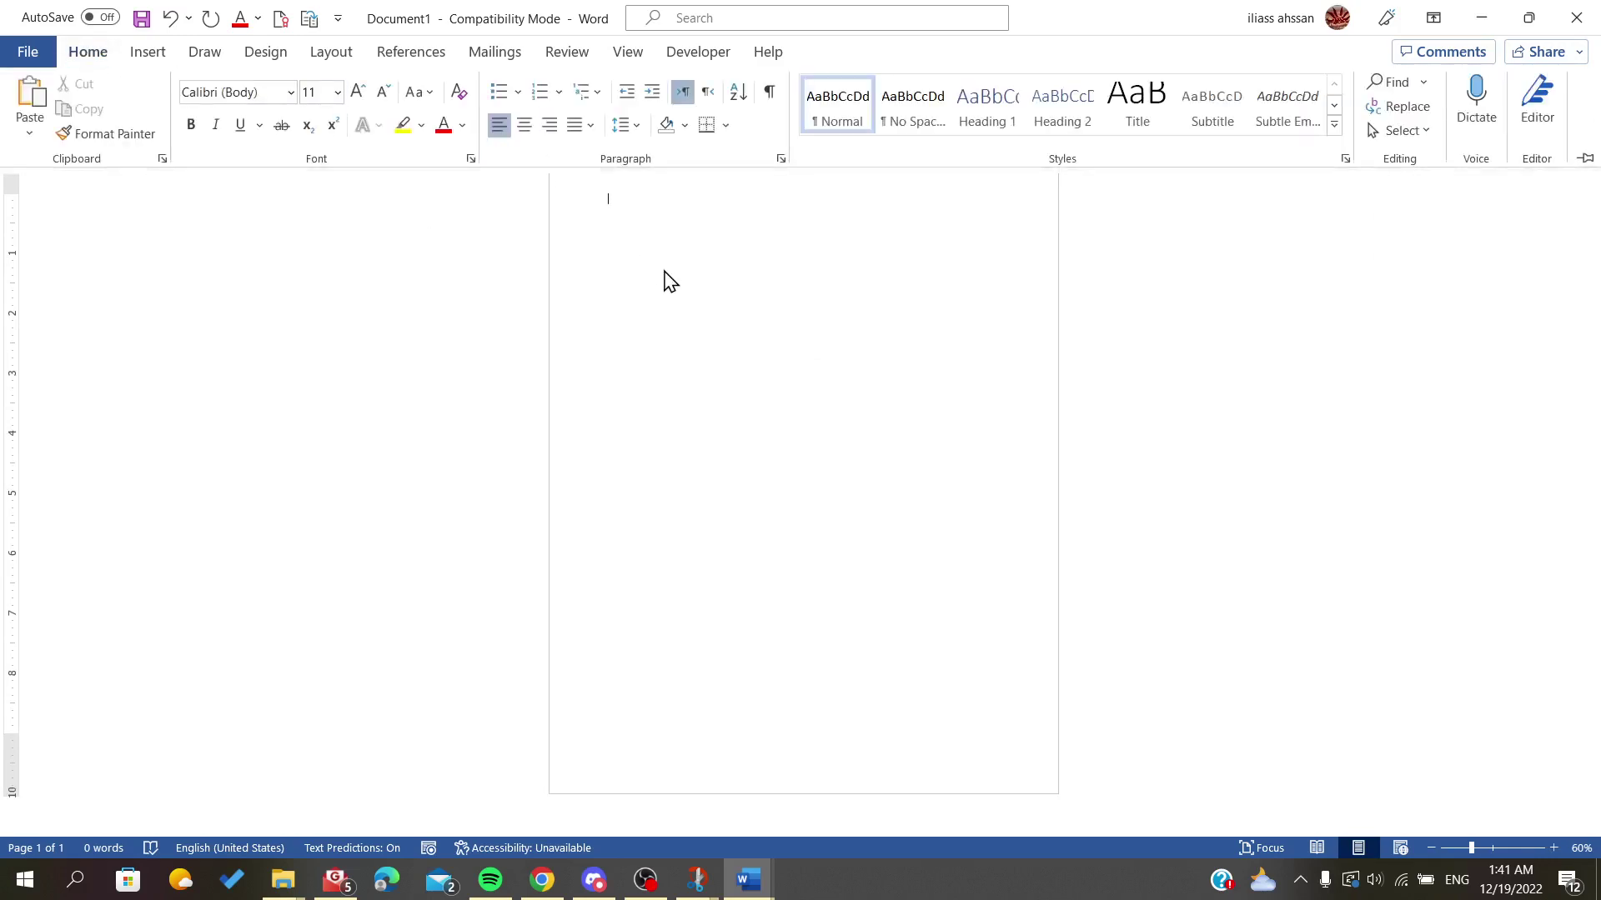
pyautogui.click(634, 276)
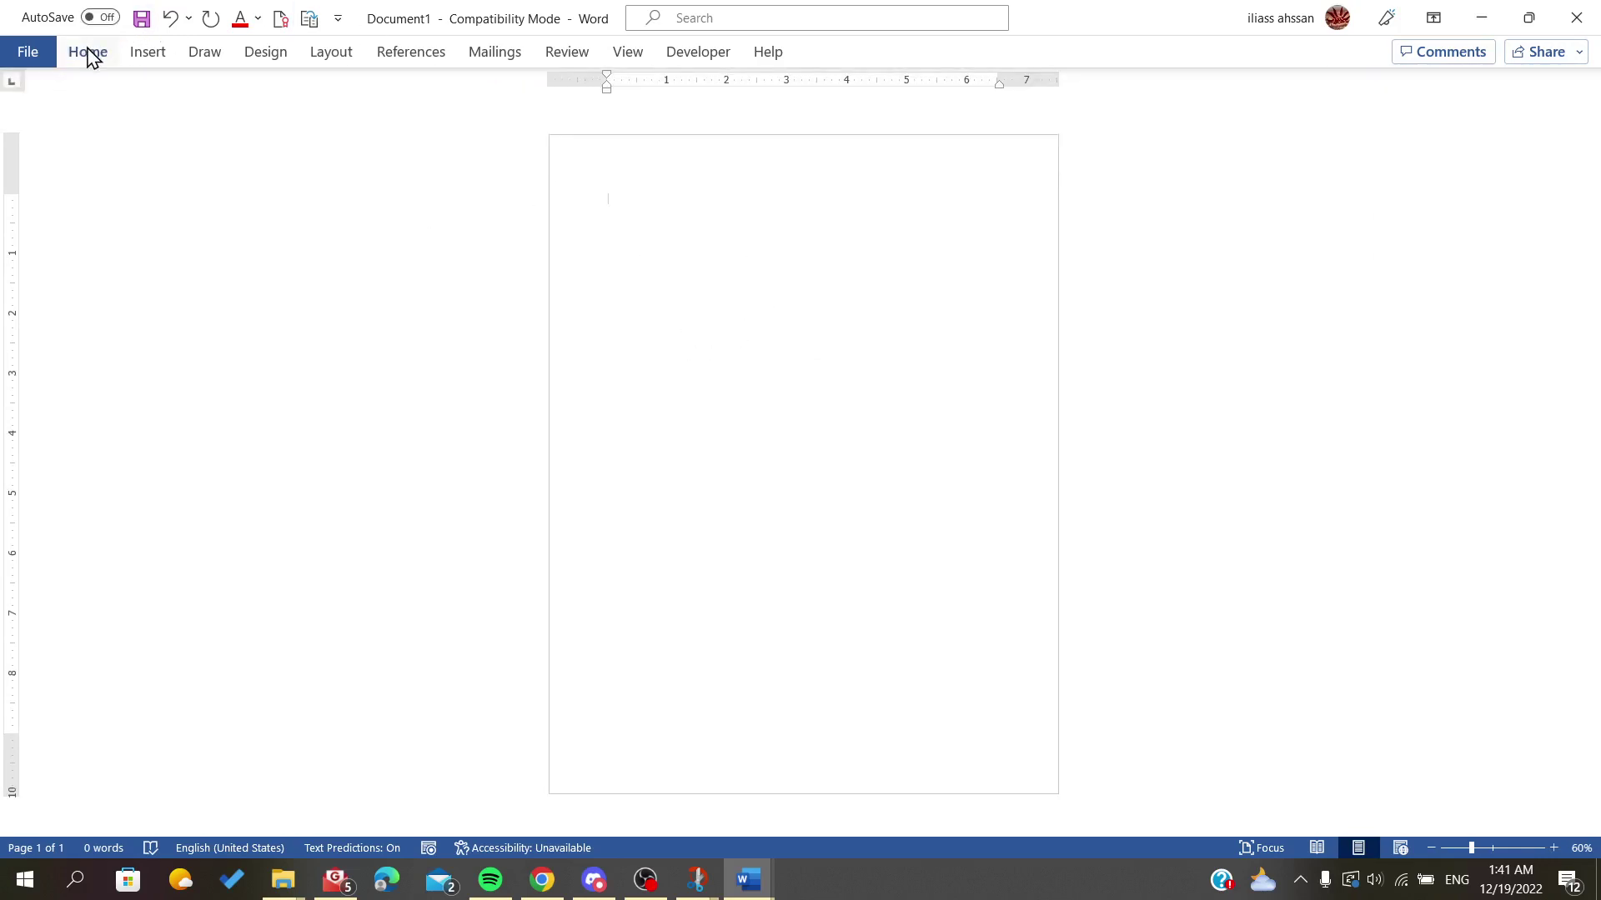
# Insert a two-column, two-row table from the Insert tab's table grid
pyautogui.click(146, 53)
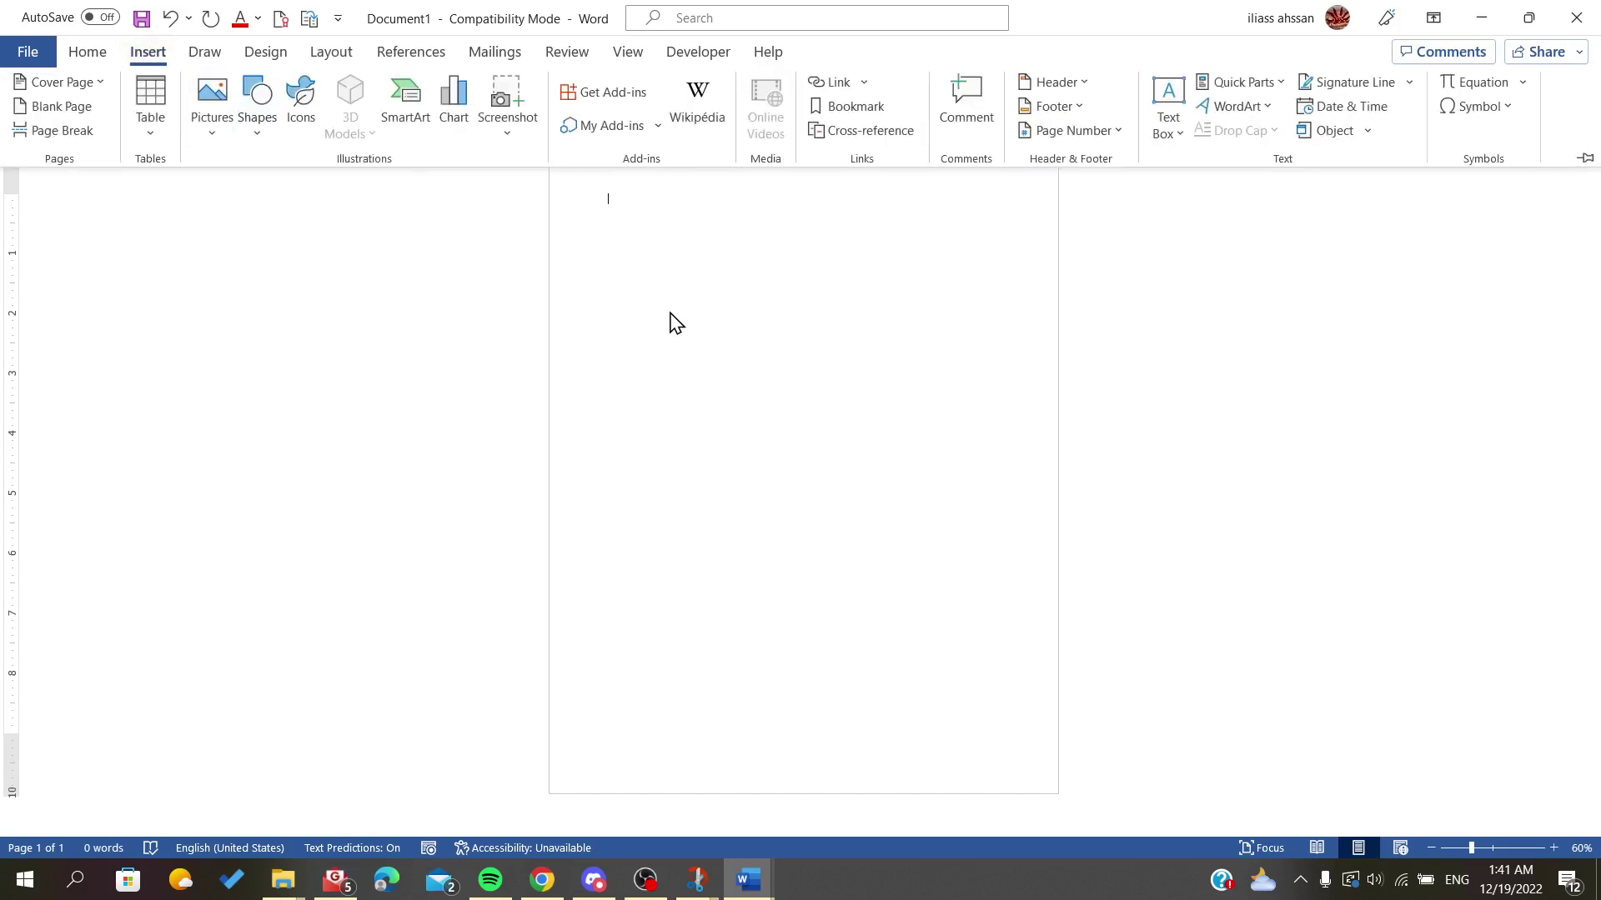
pyautogui.click(149, 113)
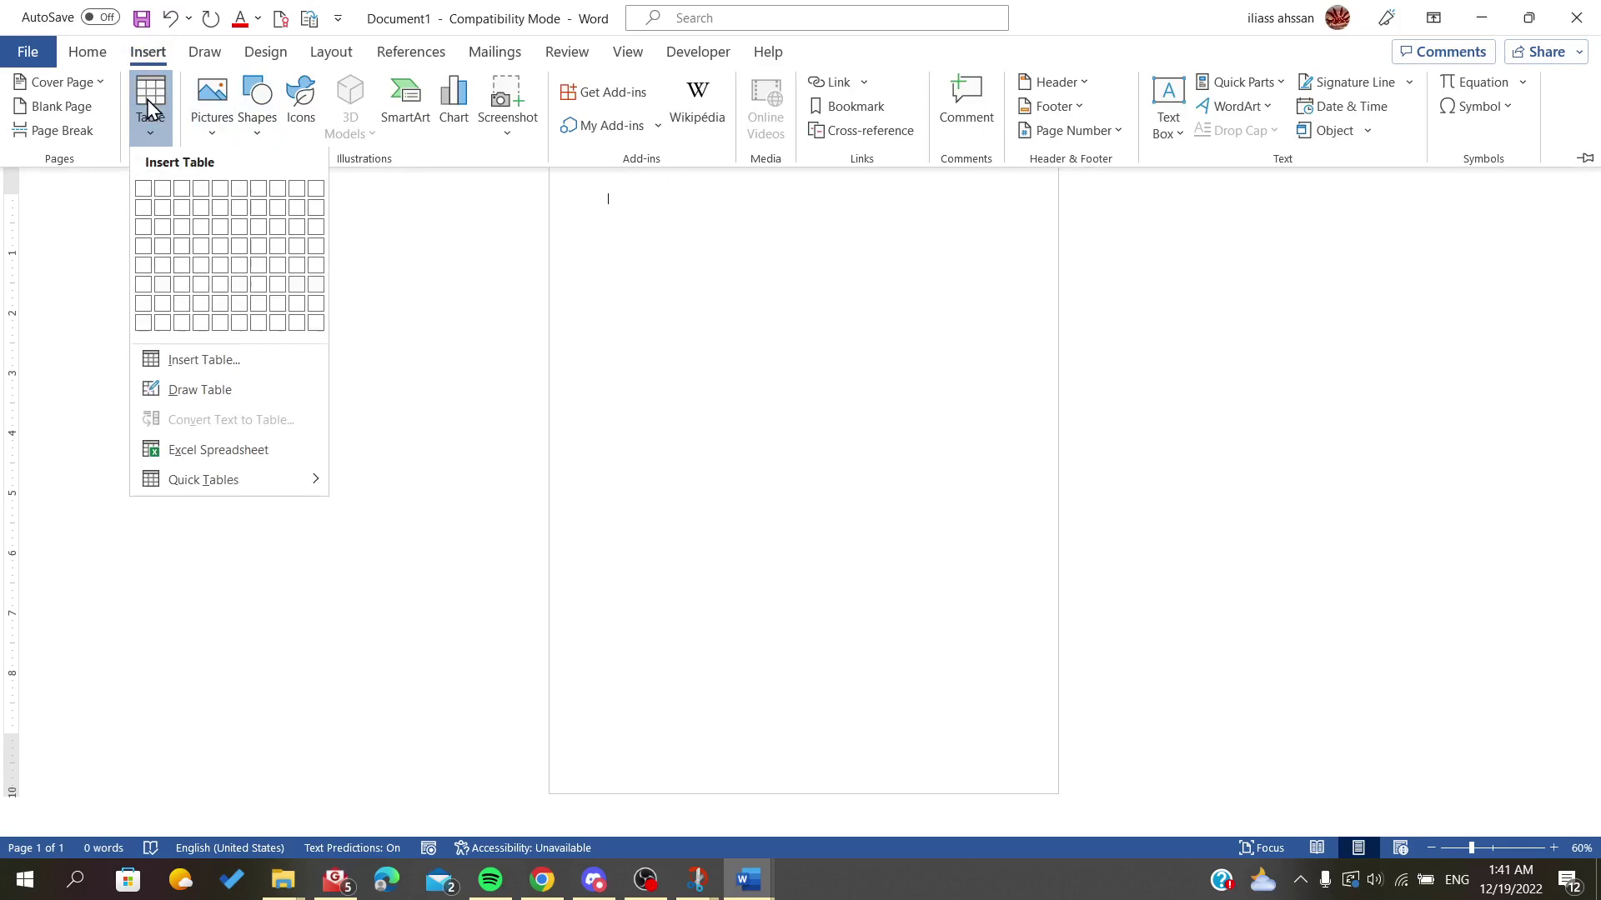
pyautogui.click(162, 210)
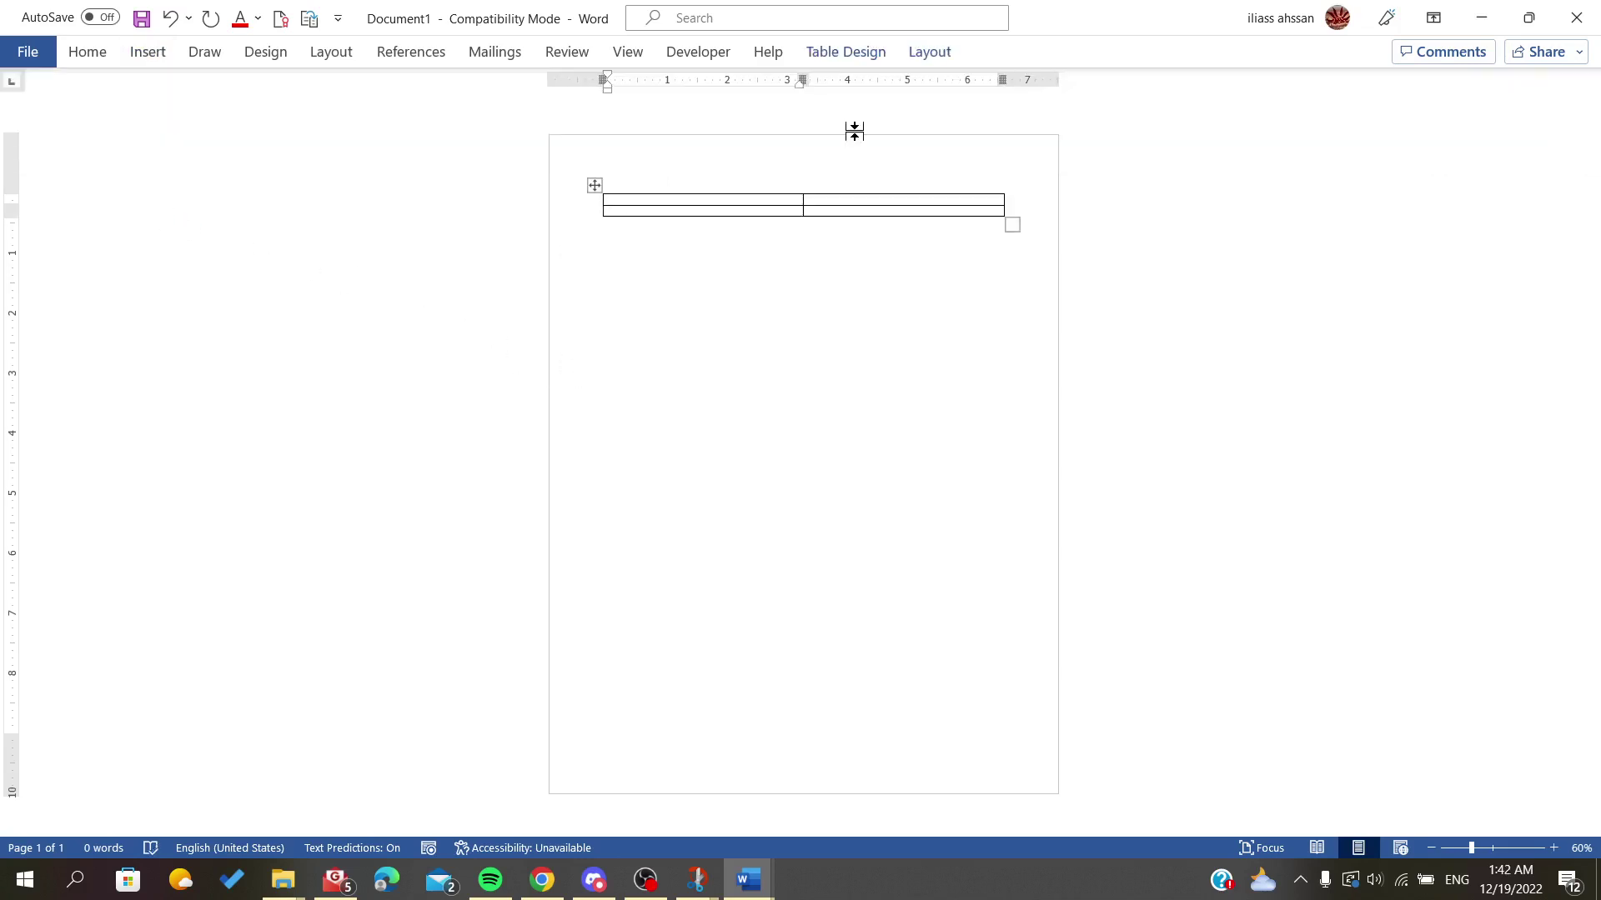
# Select and deselect the new 2x2 table twice, then toggle the ribbon with Ctrl+F1
pyautogui.click(594, 186)
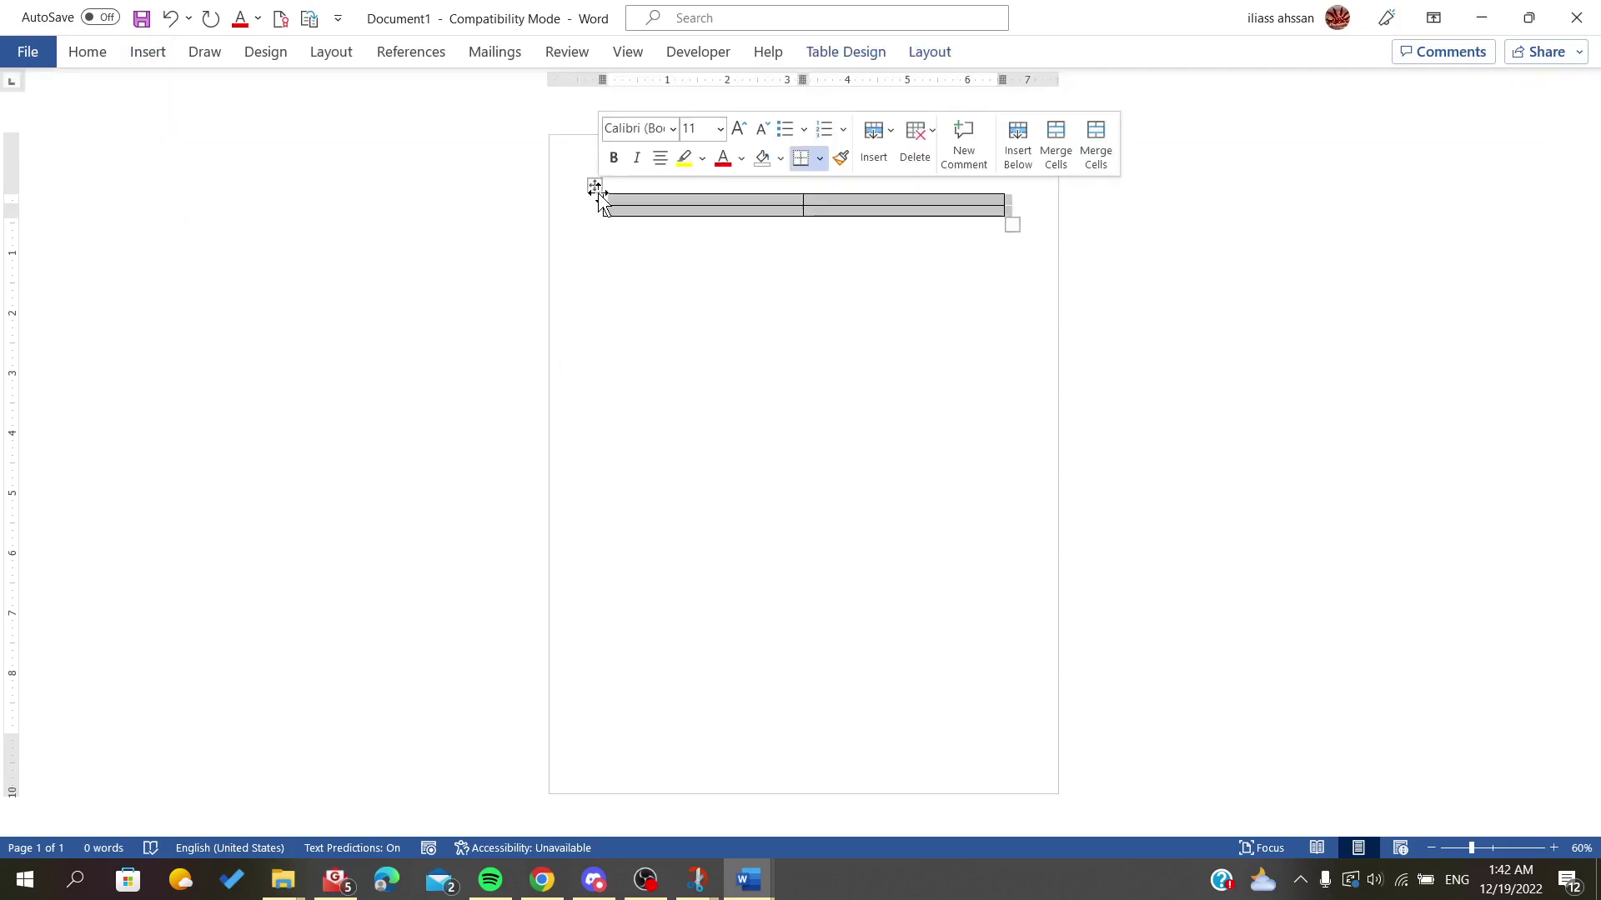
pyautogui.press('Left')
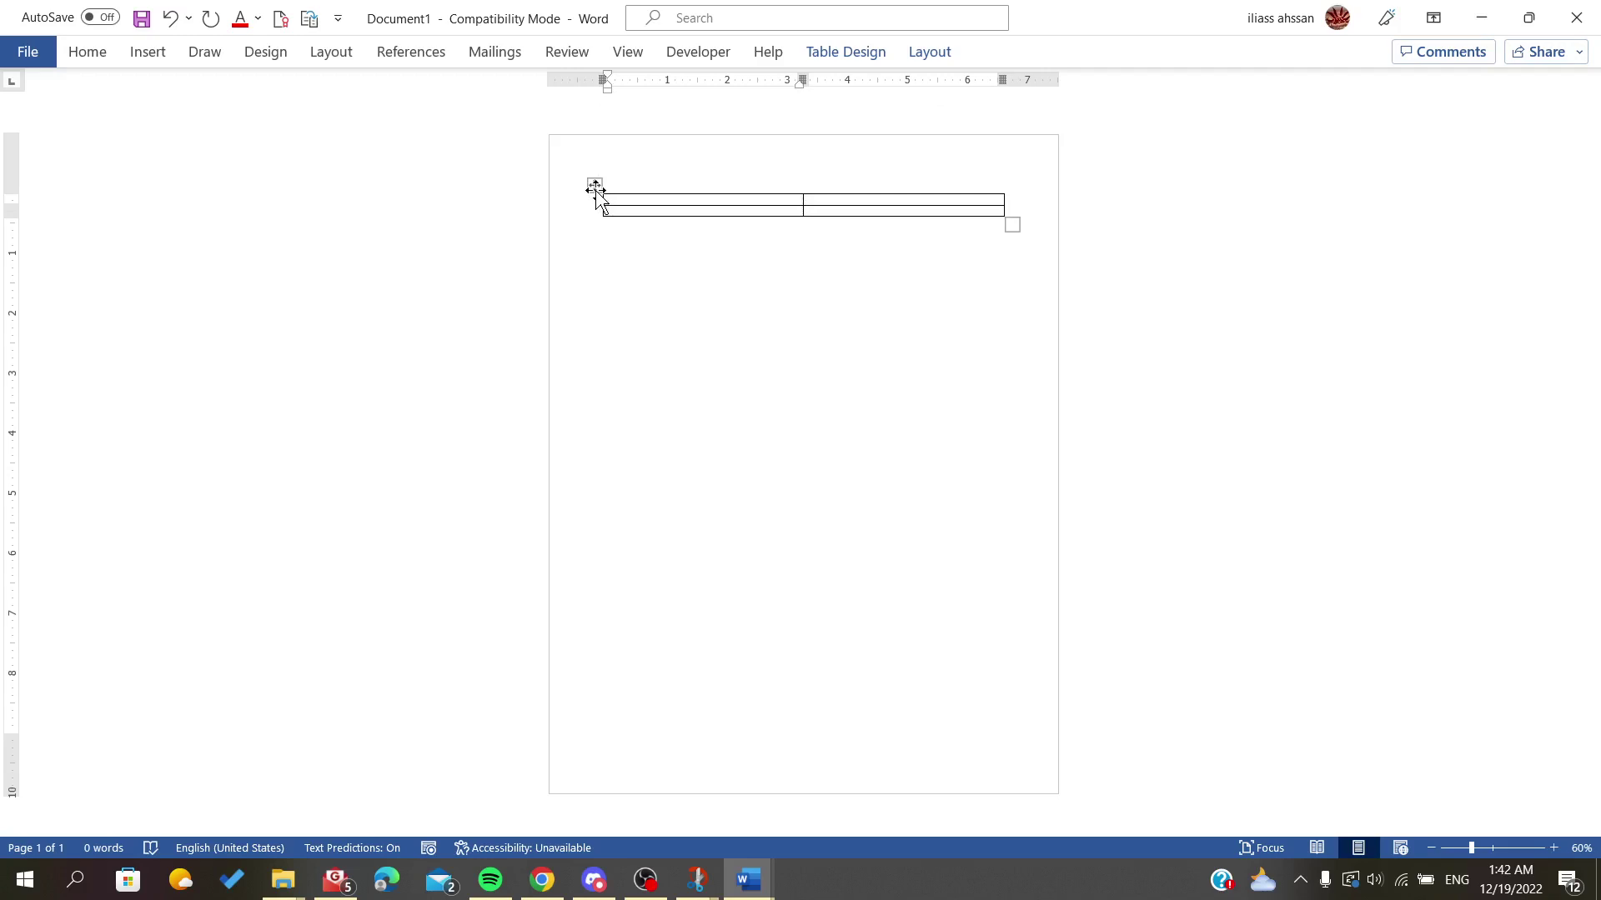
pyautogui.click(593, 187)
pyautogui.press('Left')
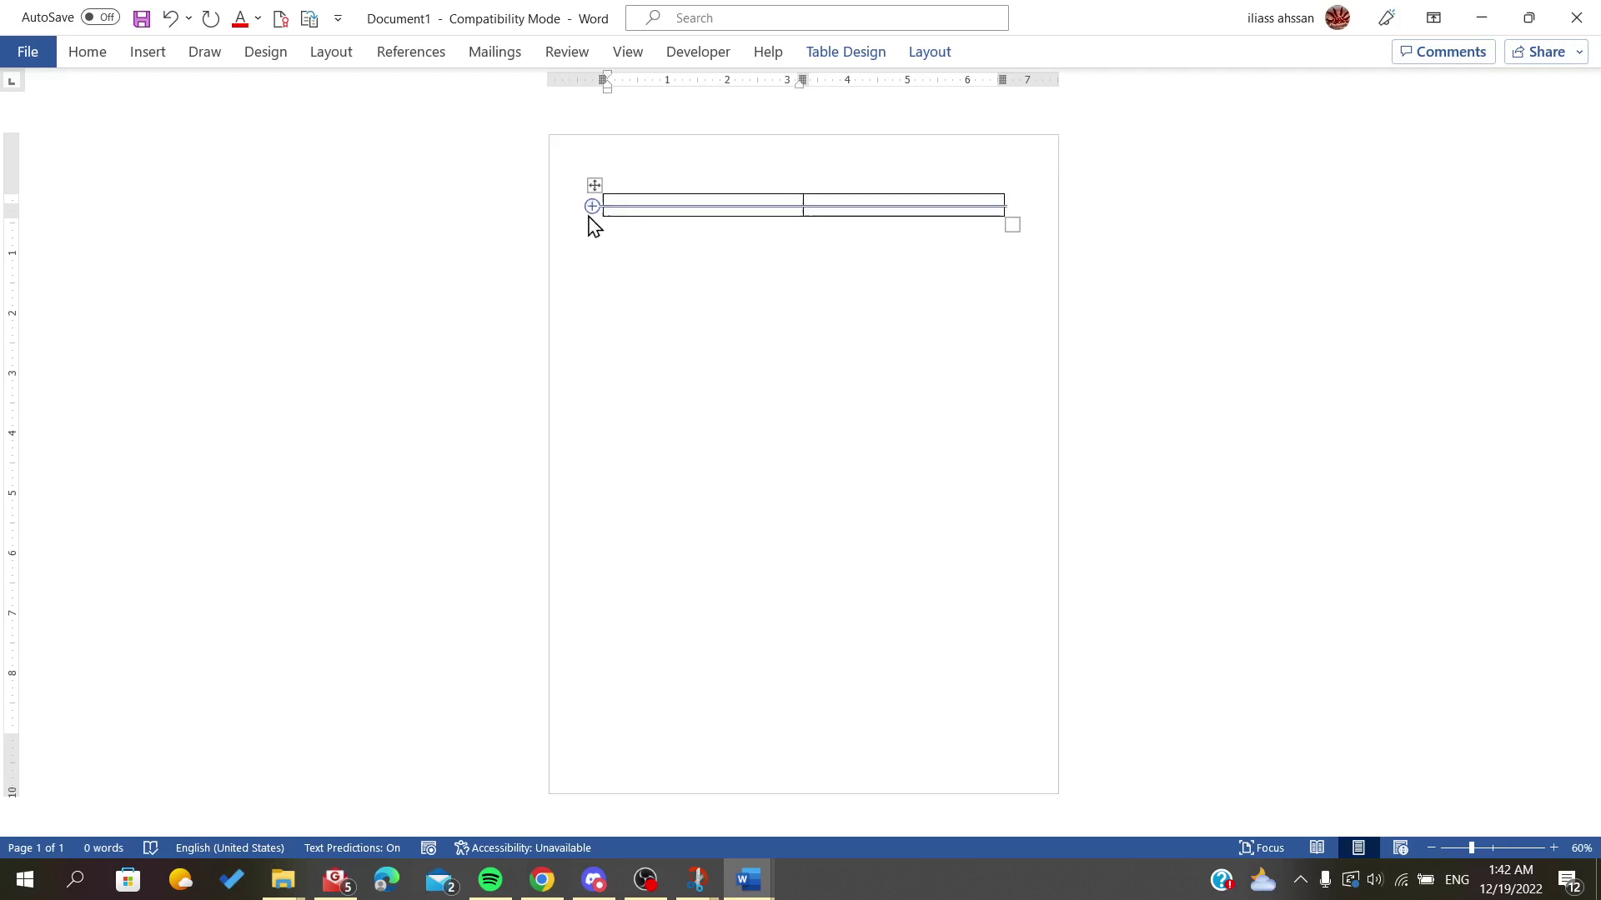
pyautogui.hotkey('ctrl', 'F1')
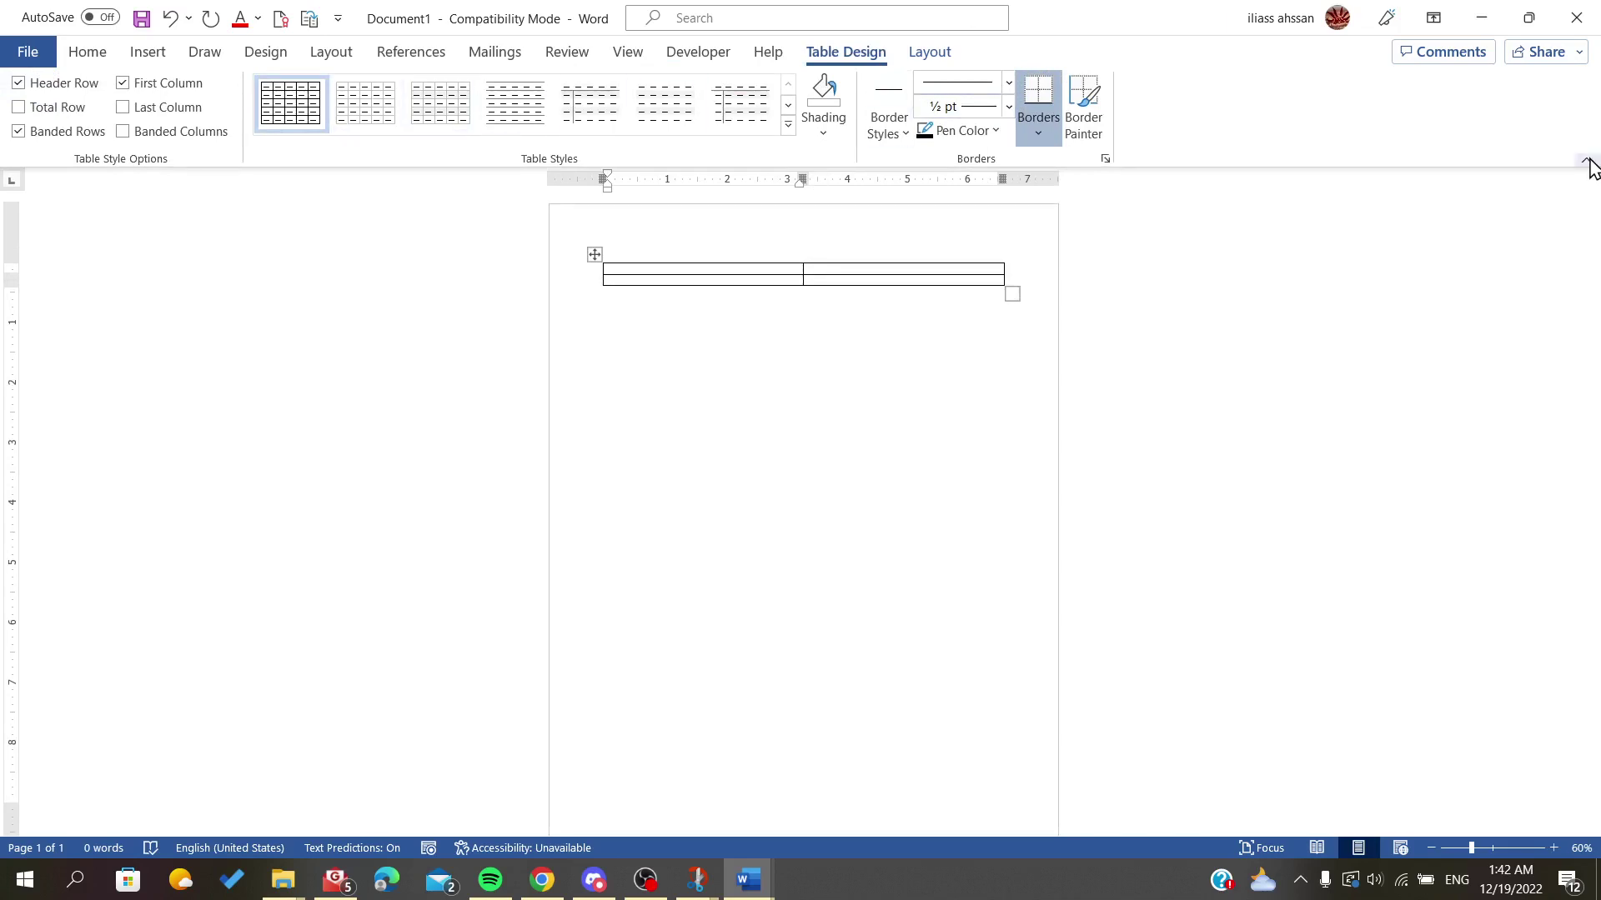
# Collapse the ribbon again, show the Home commands, then pin the ribbon open
pyautogui.click(1587, 161)
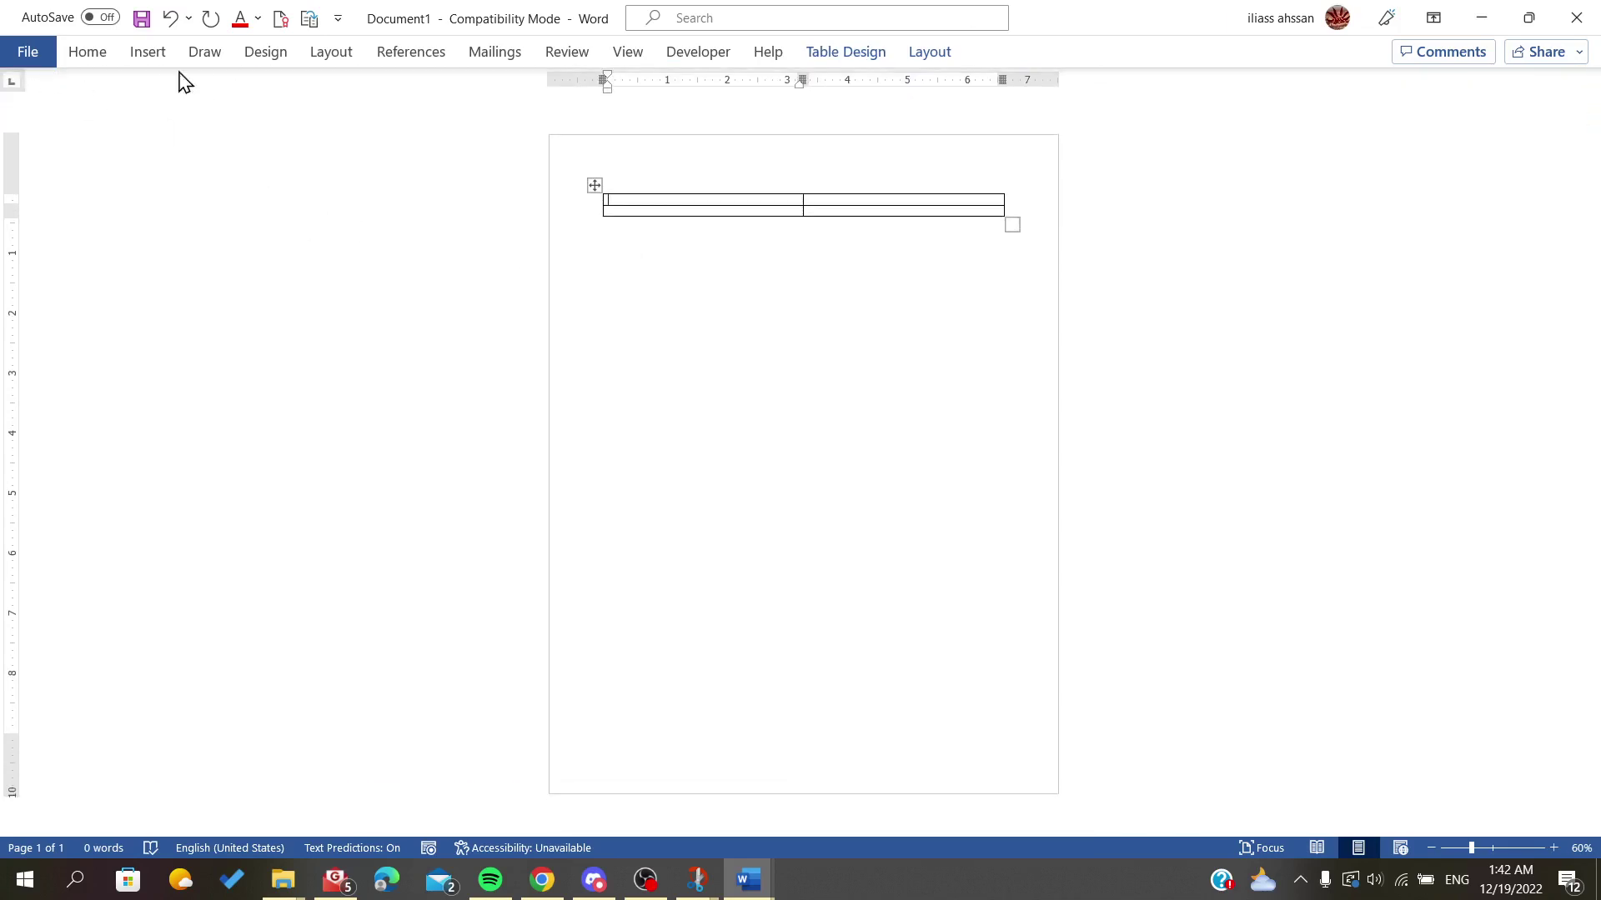
pyautogui.click(86, 55)
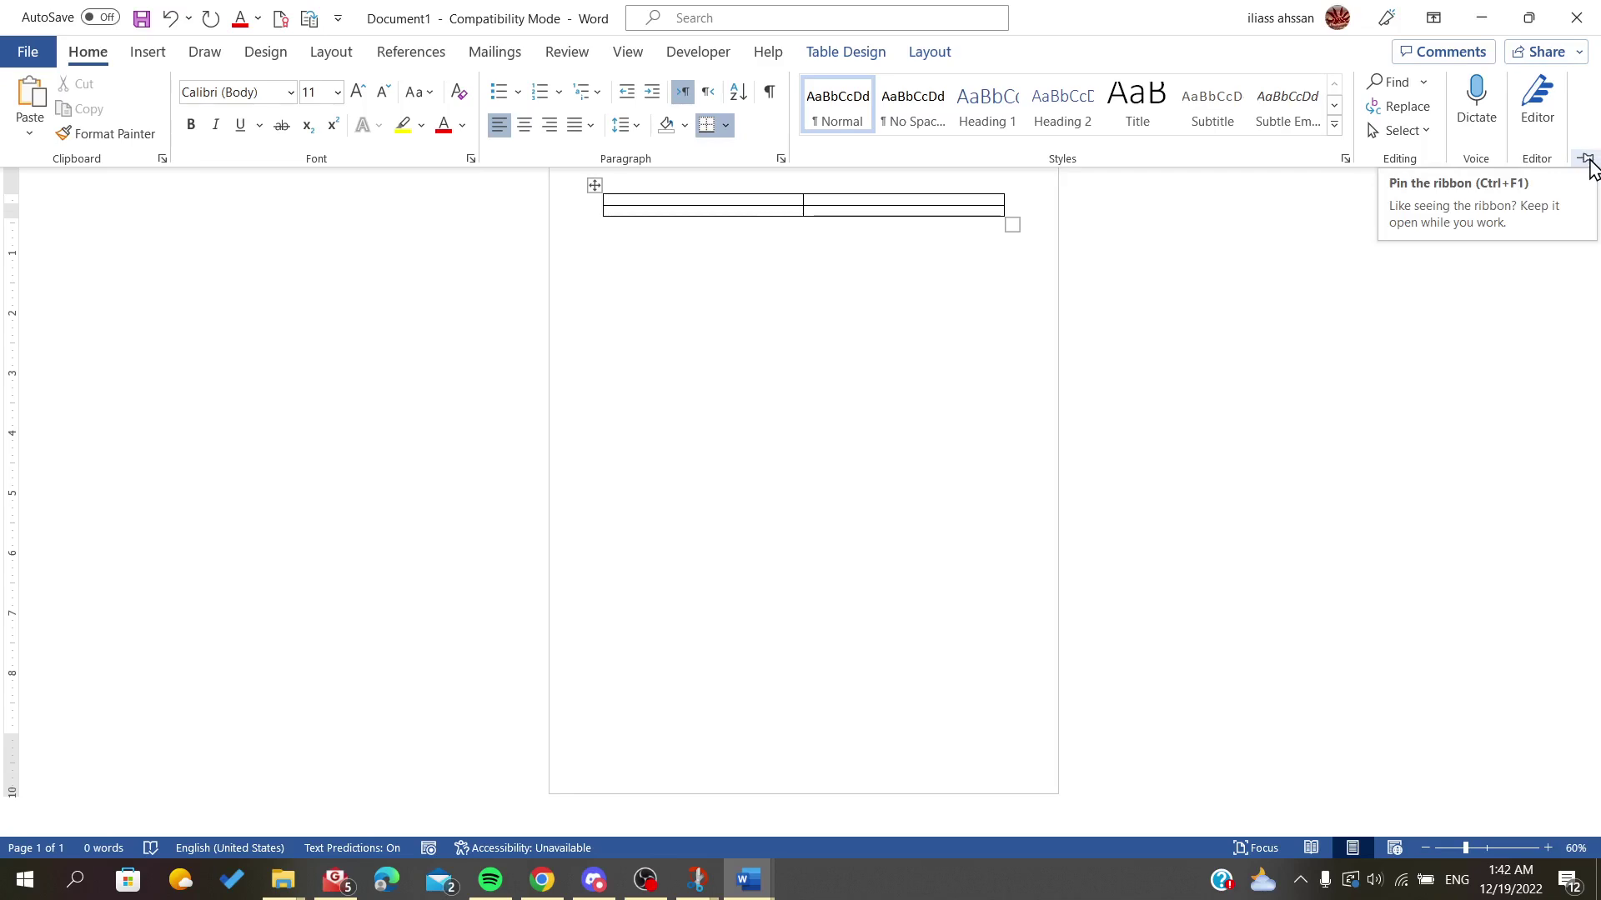
pyautogui.click(1586, 161)
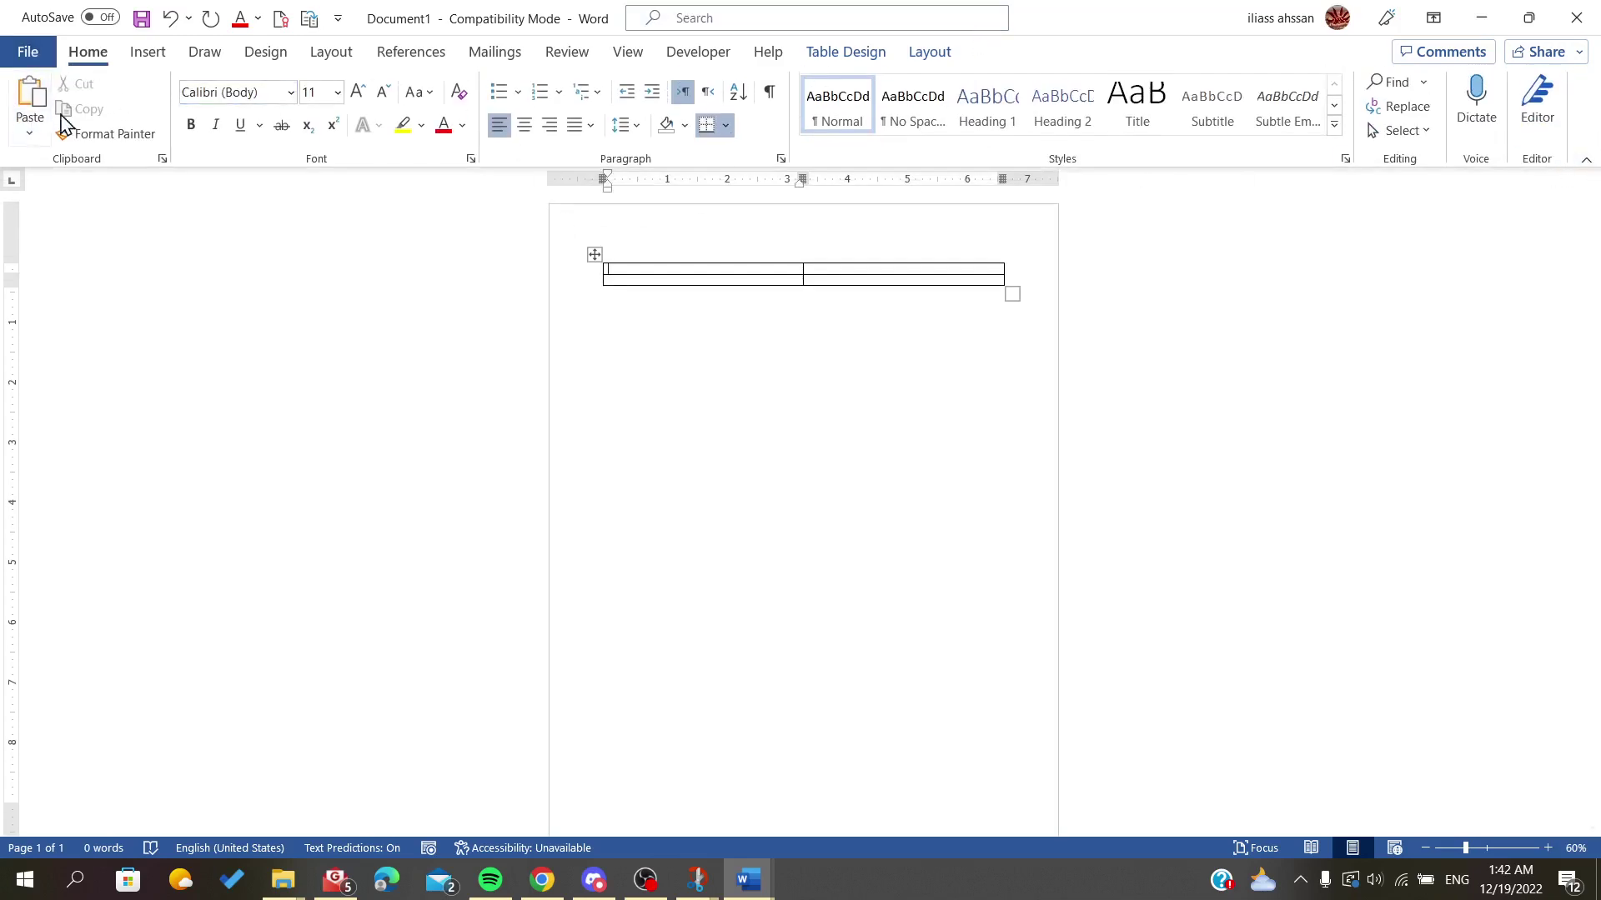
pyautogui.click(722, 497)
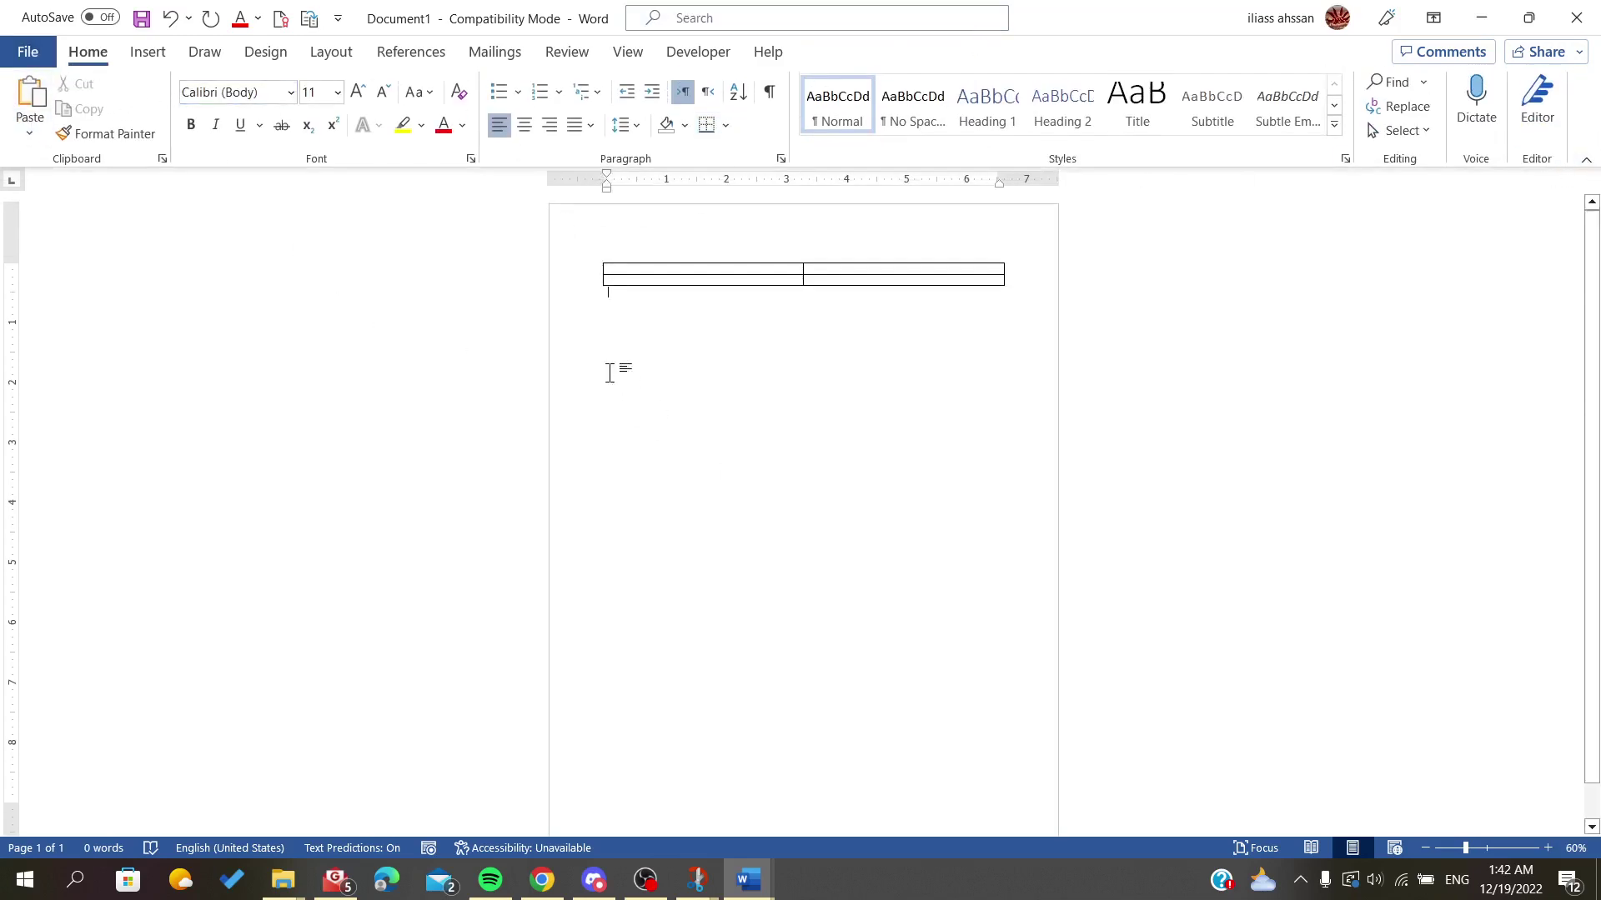
pyautogui.click(149, 51)
pyautogui.click(148, 113)
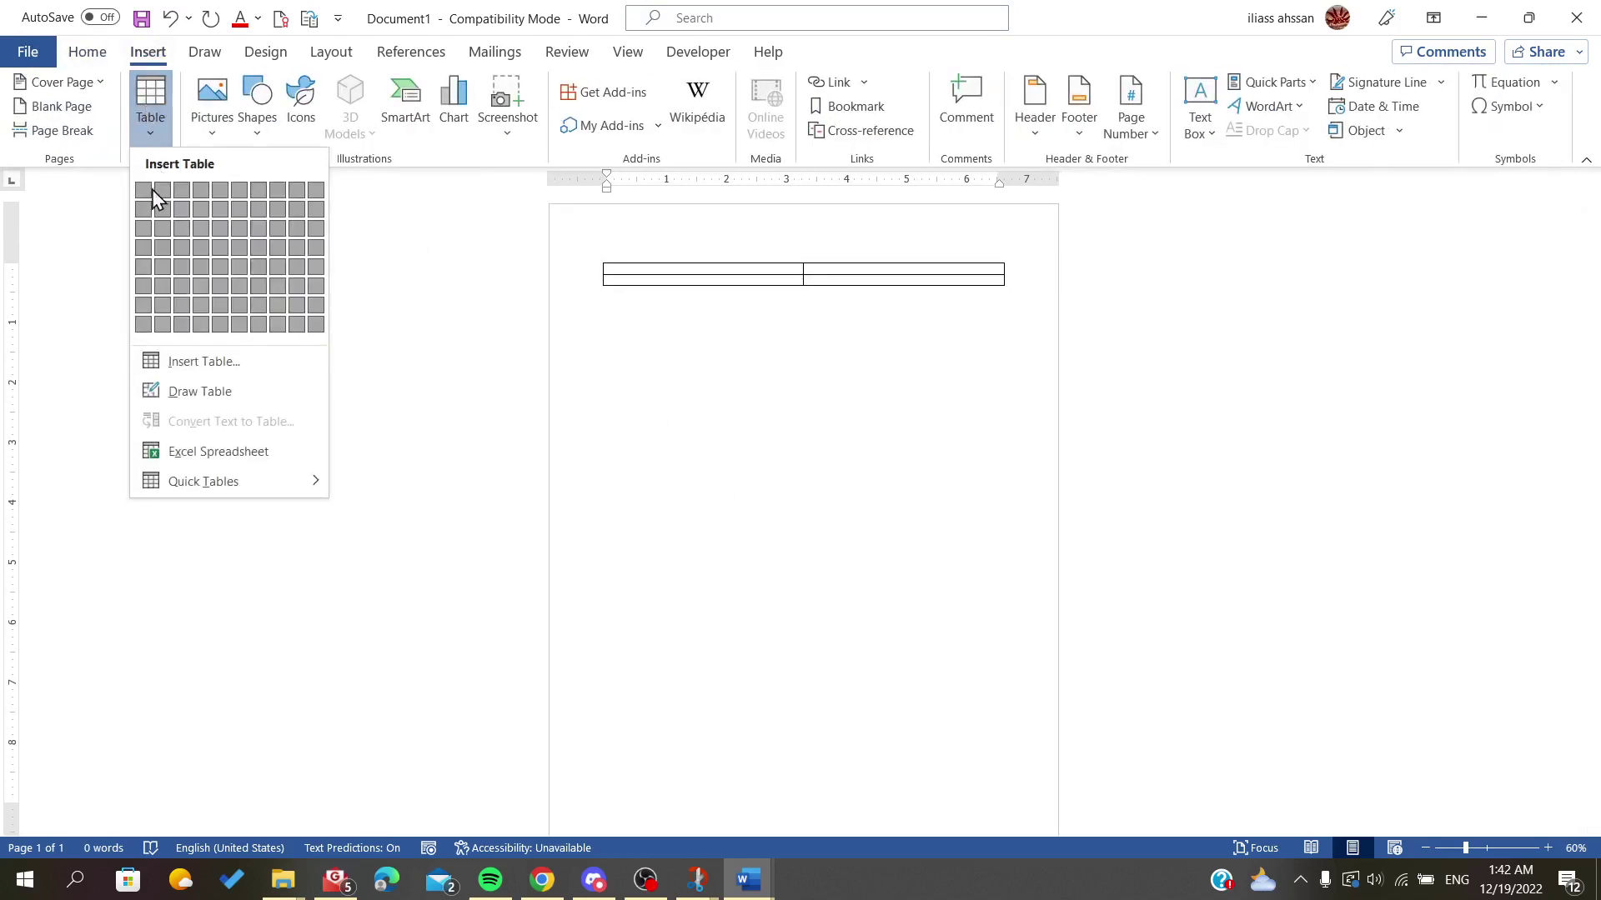
pyautogui.click(725, 357)
pyautogui.click(148, 122)
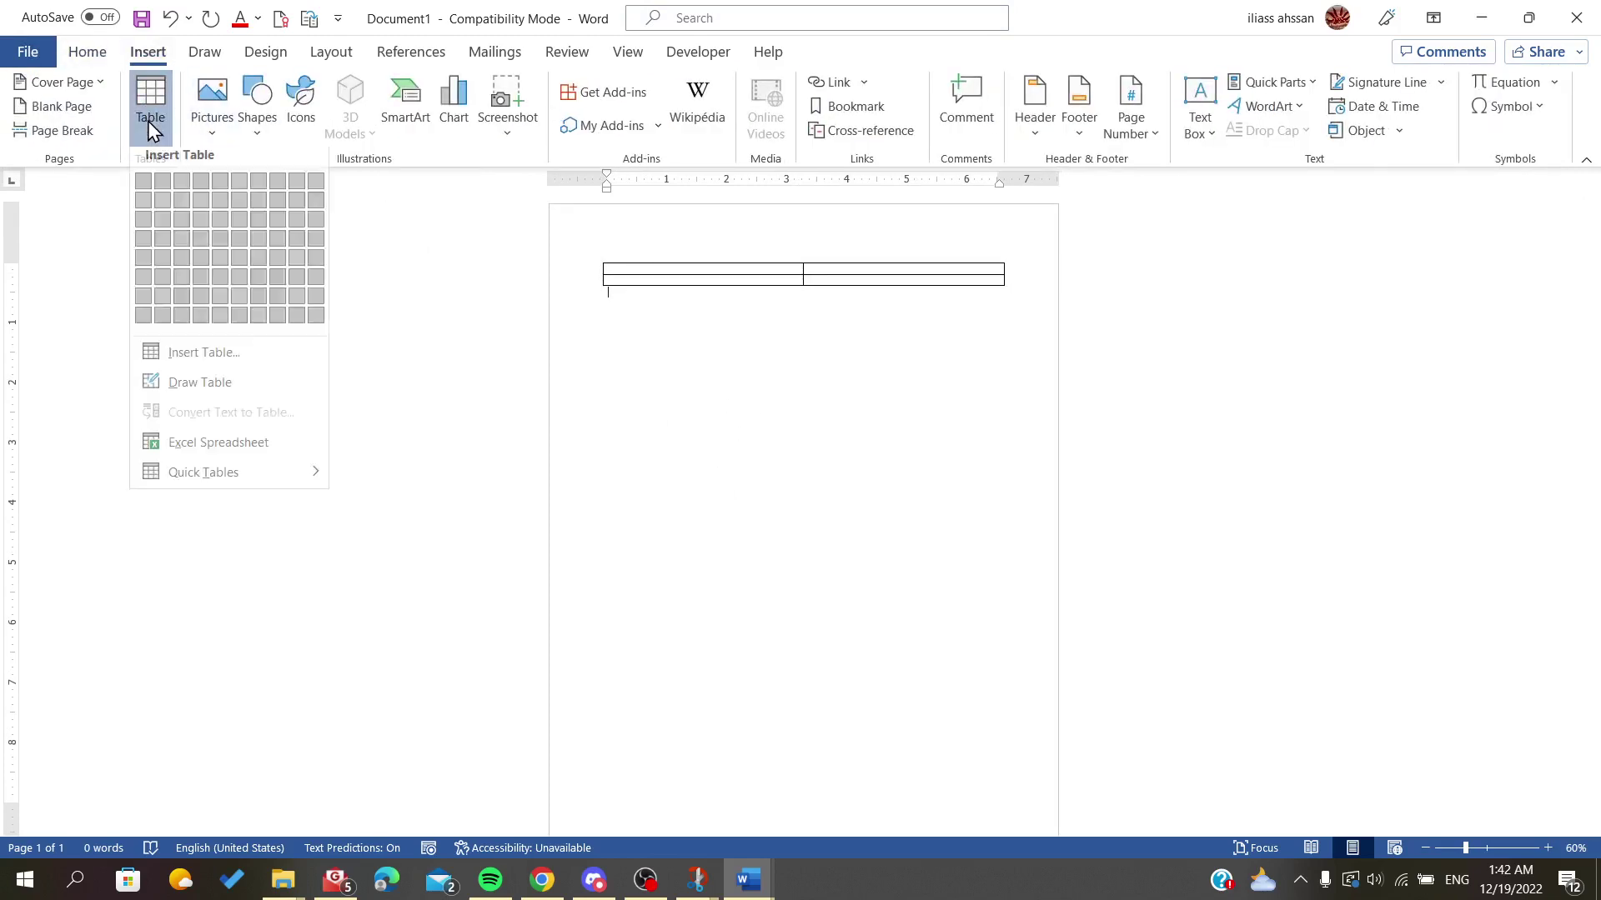
pyautogui.click(631, 293)
pyautogui.click(594, 260)
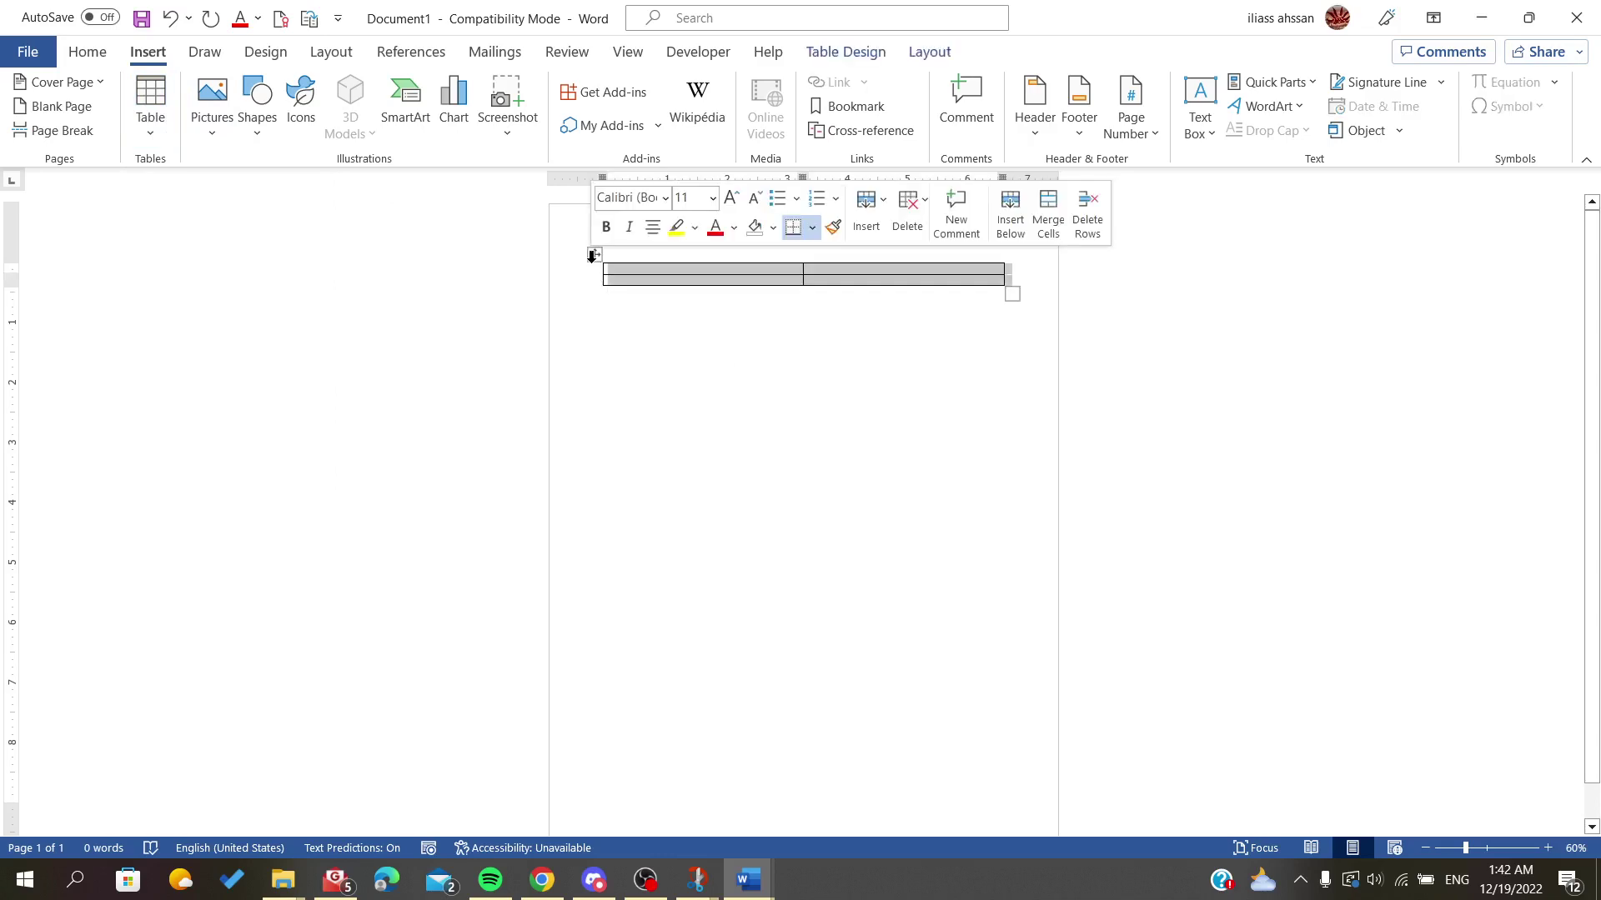
pyautogui.click(592, 260)
pyautogui.click(597, 256)
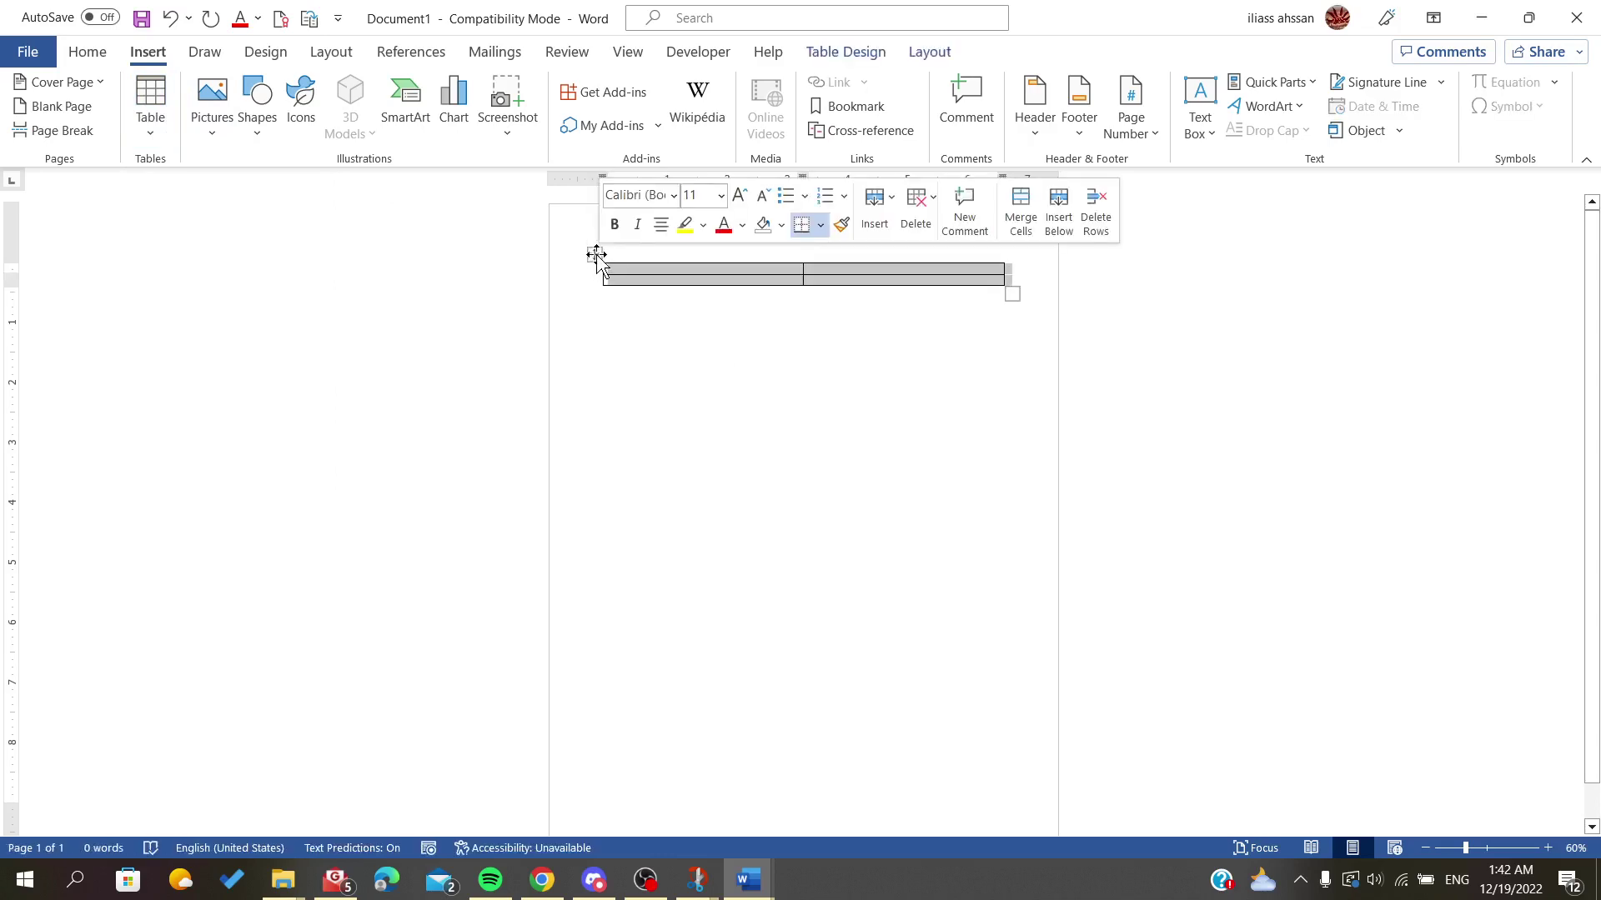
pyautogui.click(596, 256)
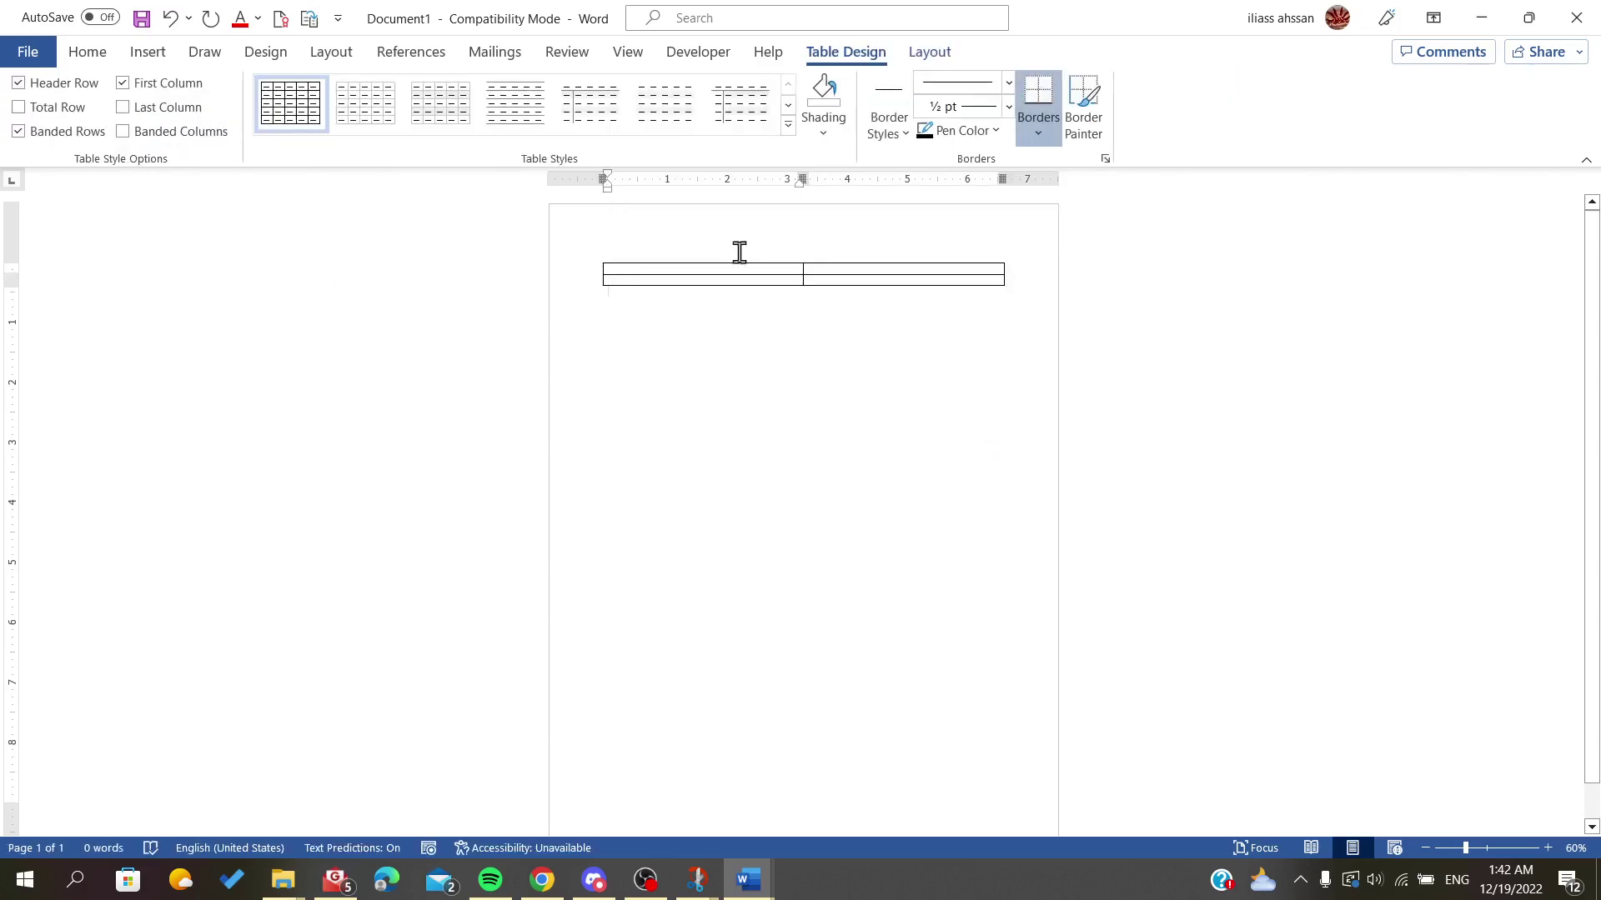
pyautogui.click(594, 255)
pyautogui.write('1')
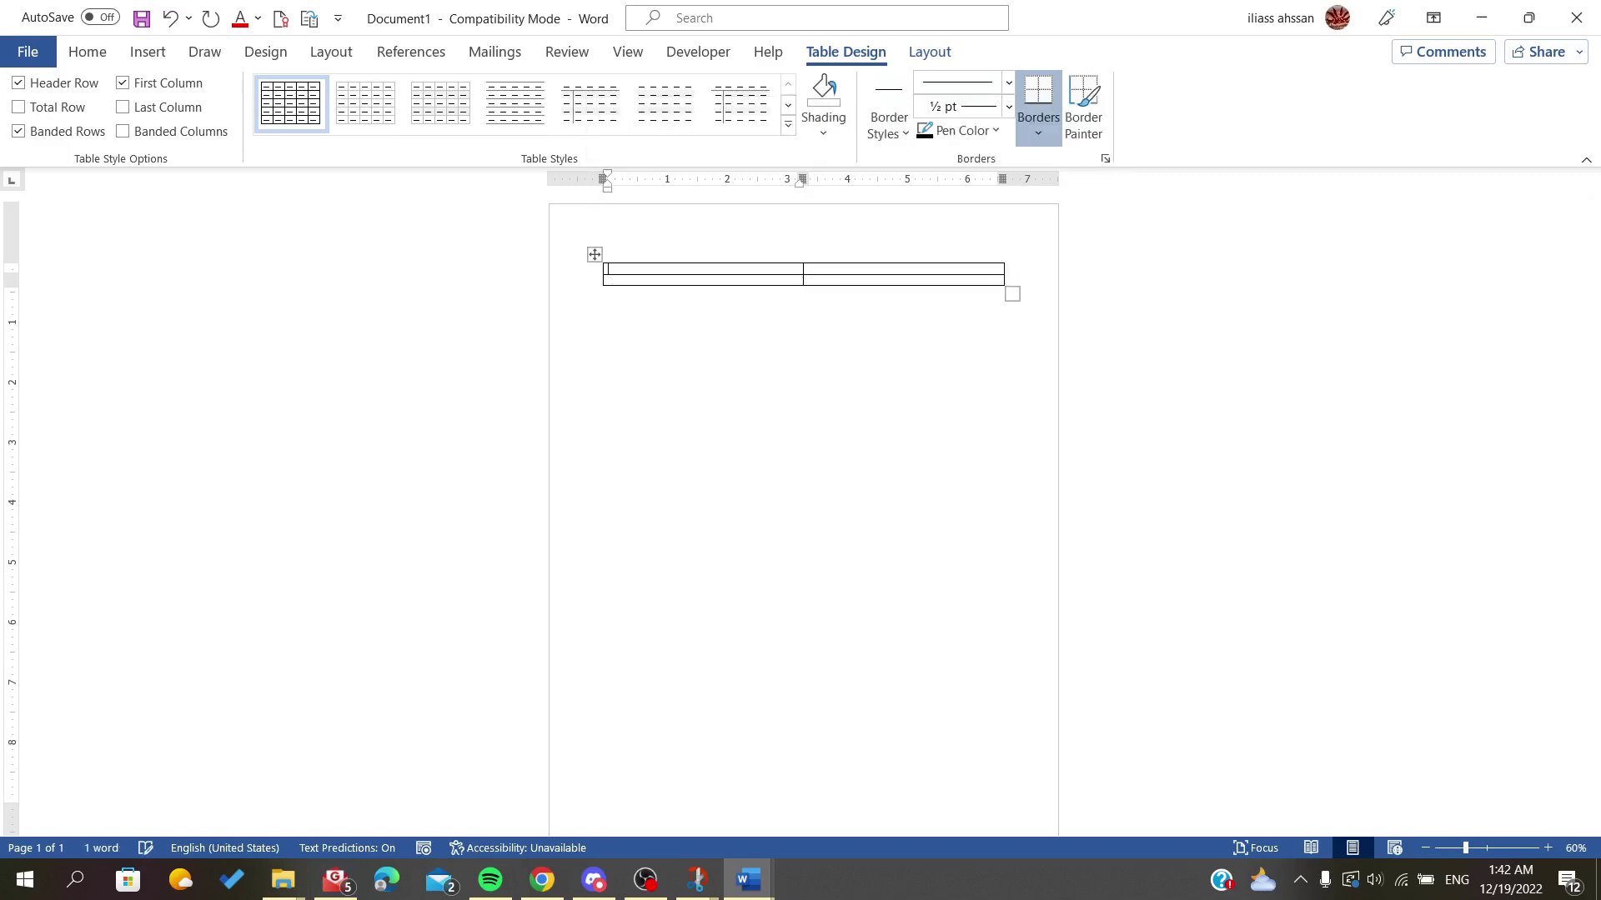
pyautogui.click(744, 437)
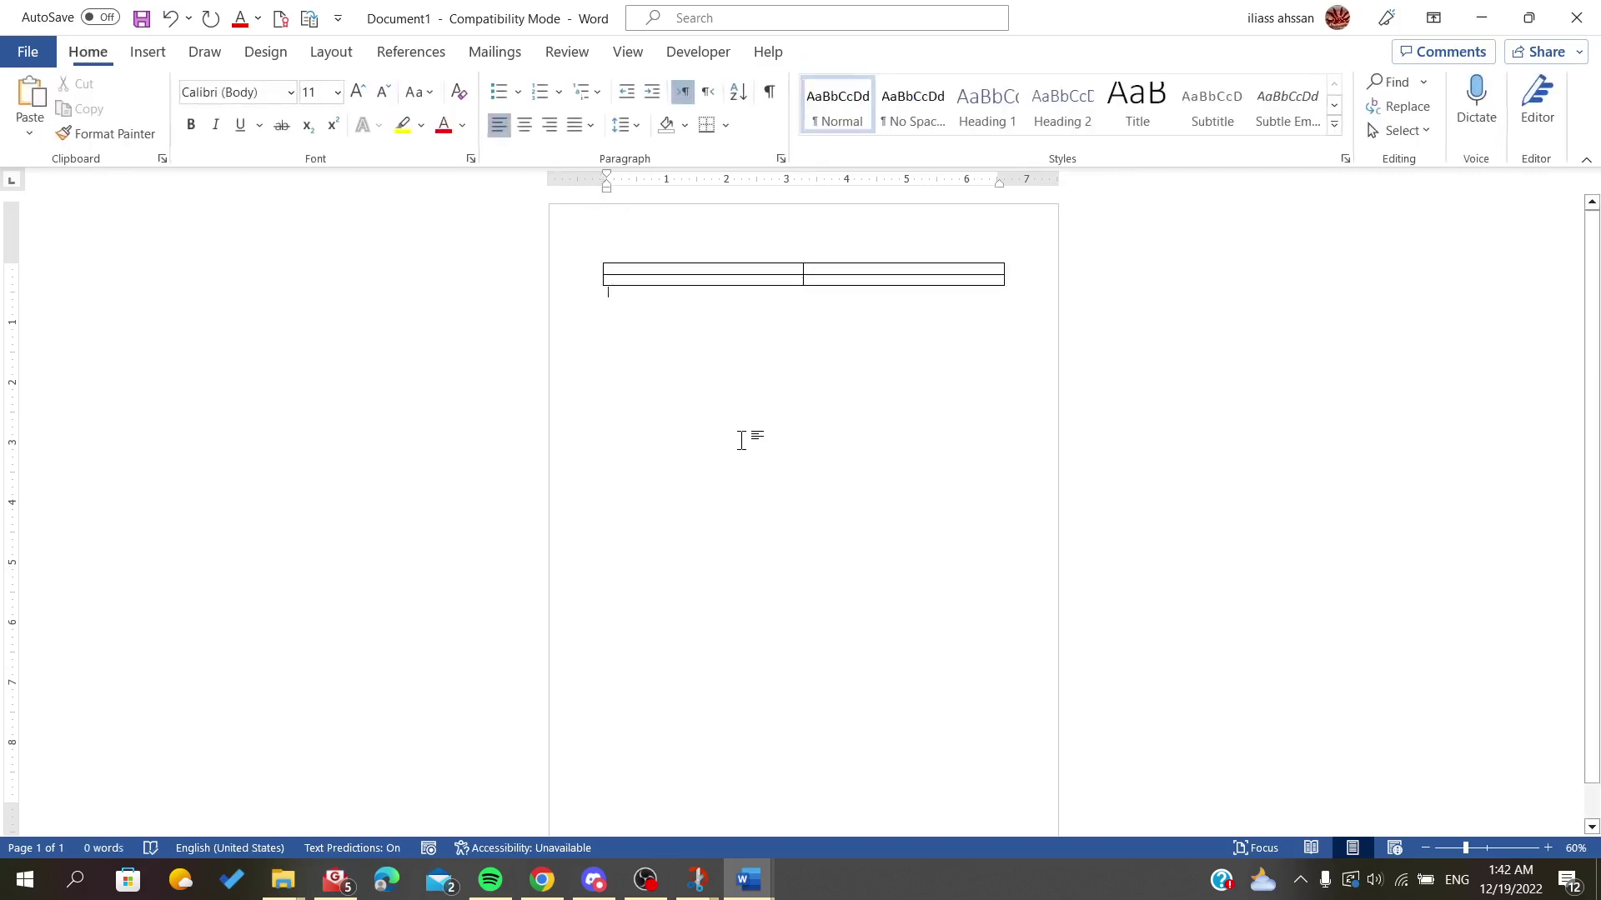
# Insert a five-column, two-row table via Insert Table and place the cursor below it
pyautogui.click(147, 56)
pyautogui.click(151, 126)
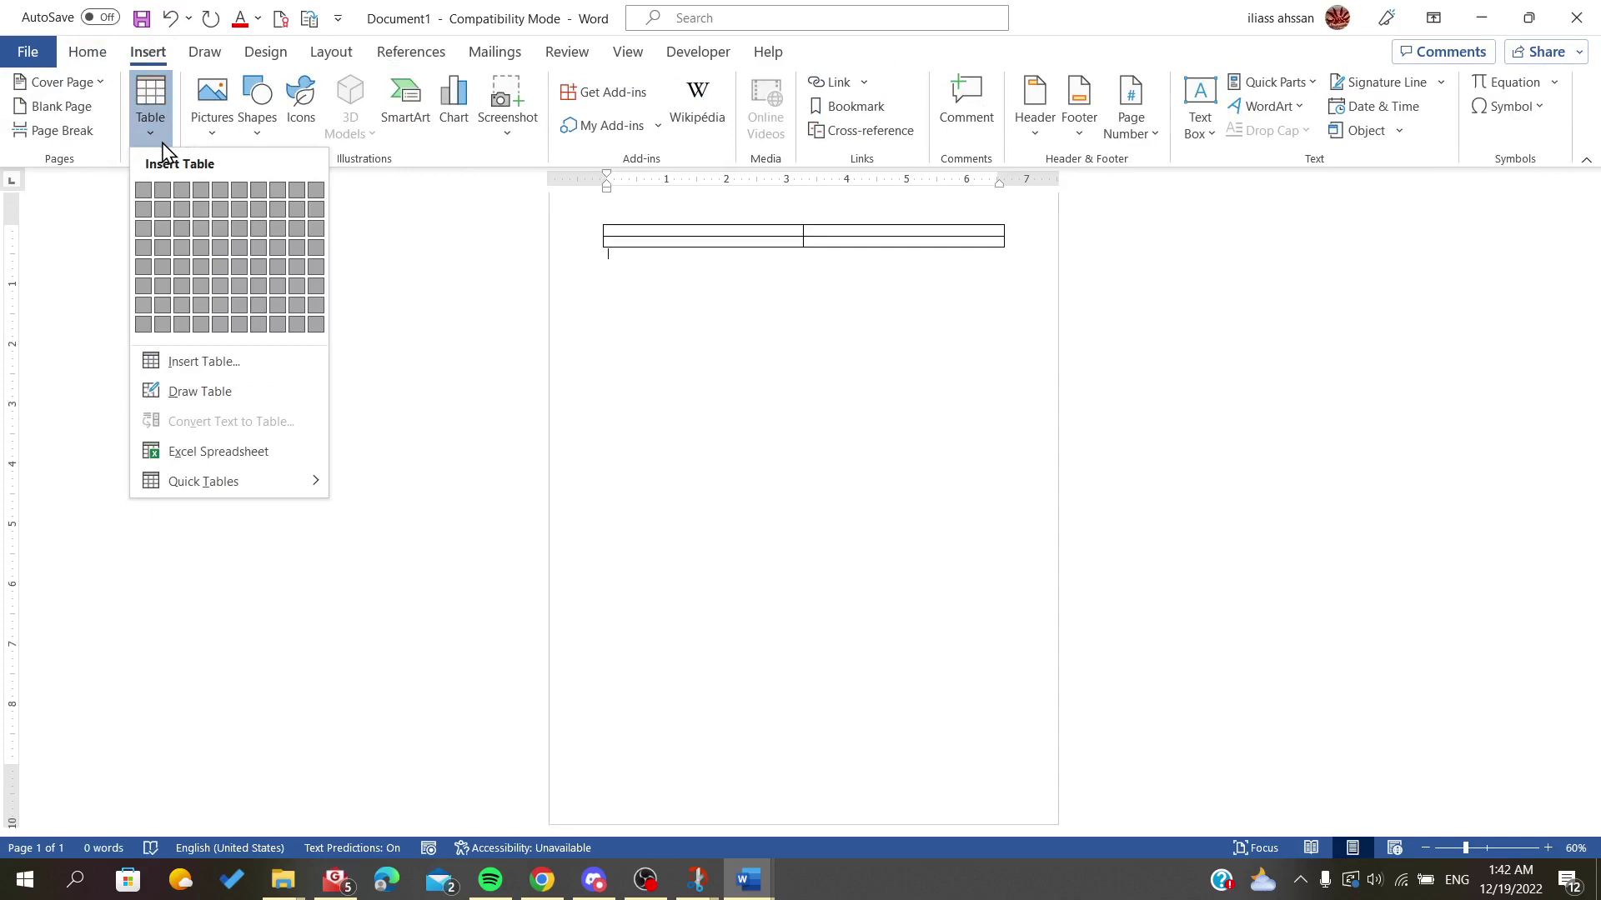
pyautogui.click(203, 362)
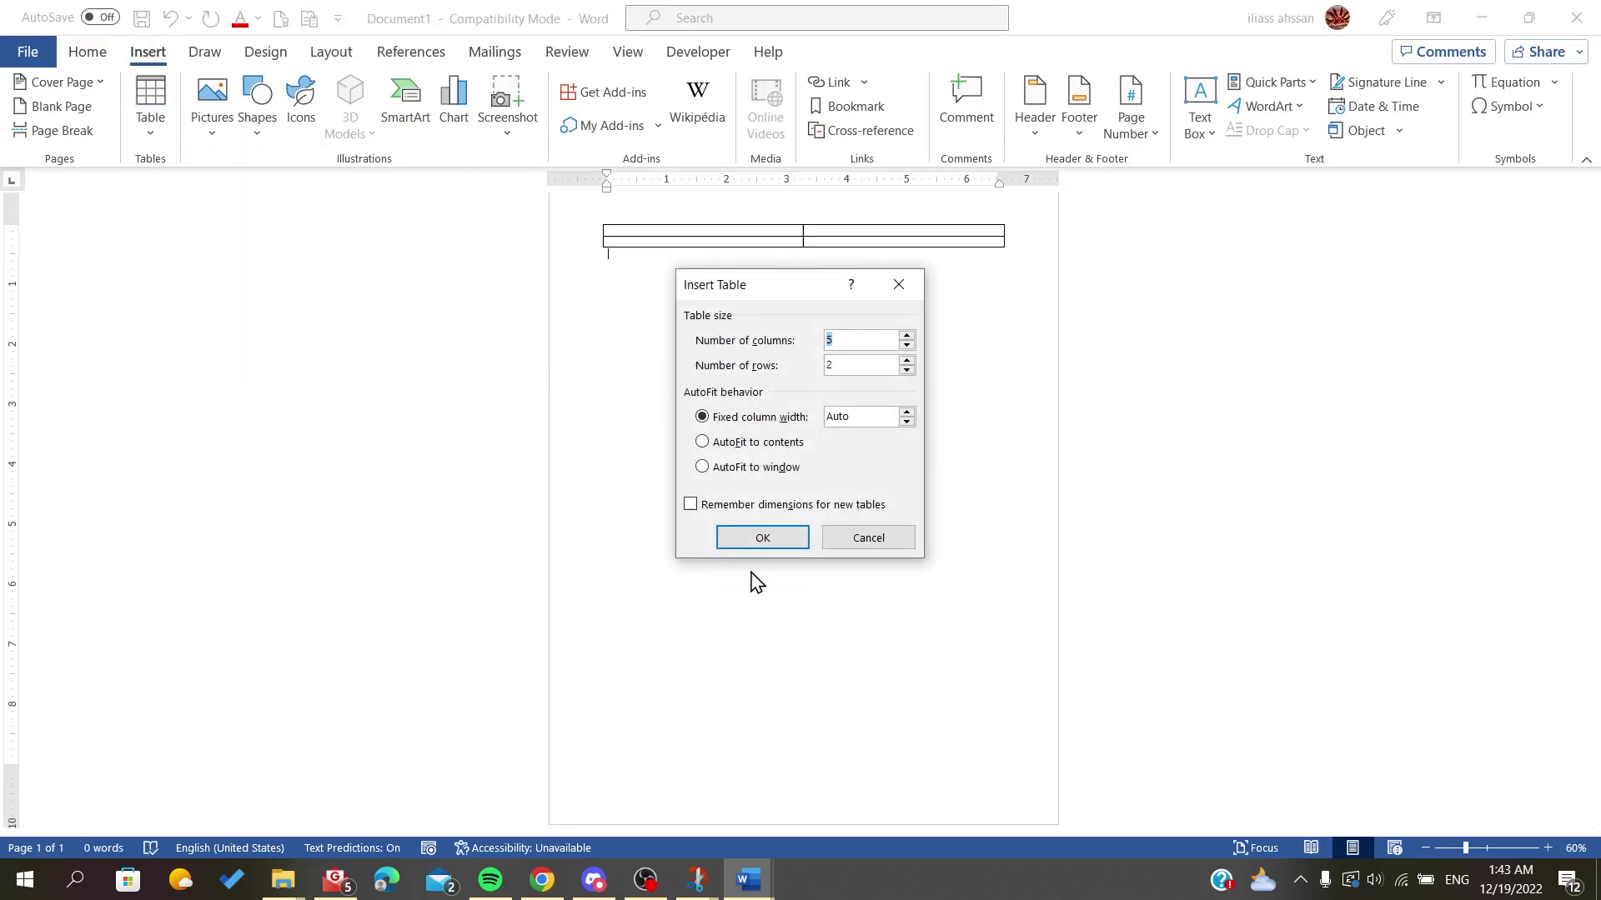
pyautogui.click(762, 539)
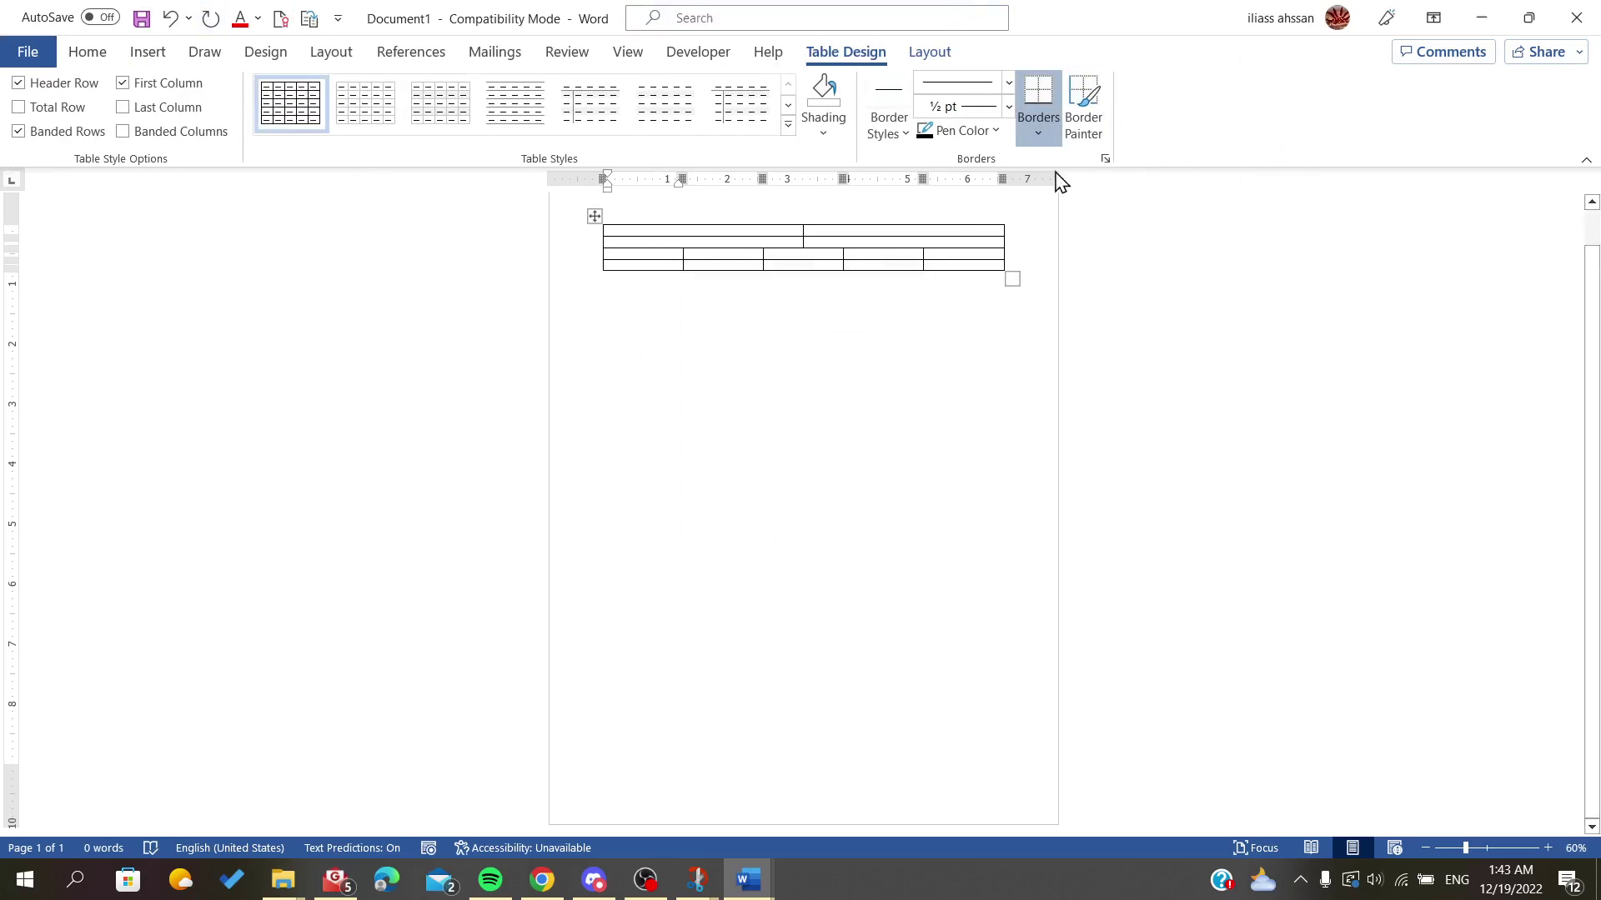
pyautogui.click(879, 437)
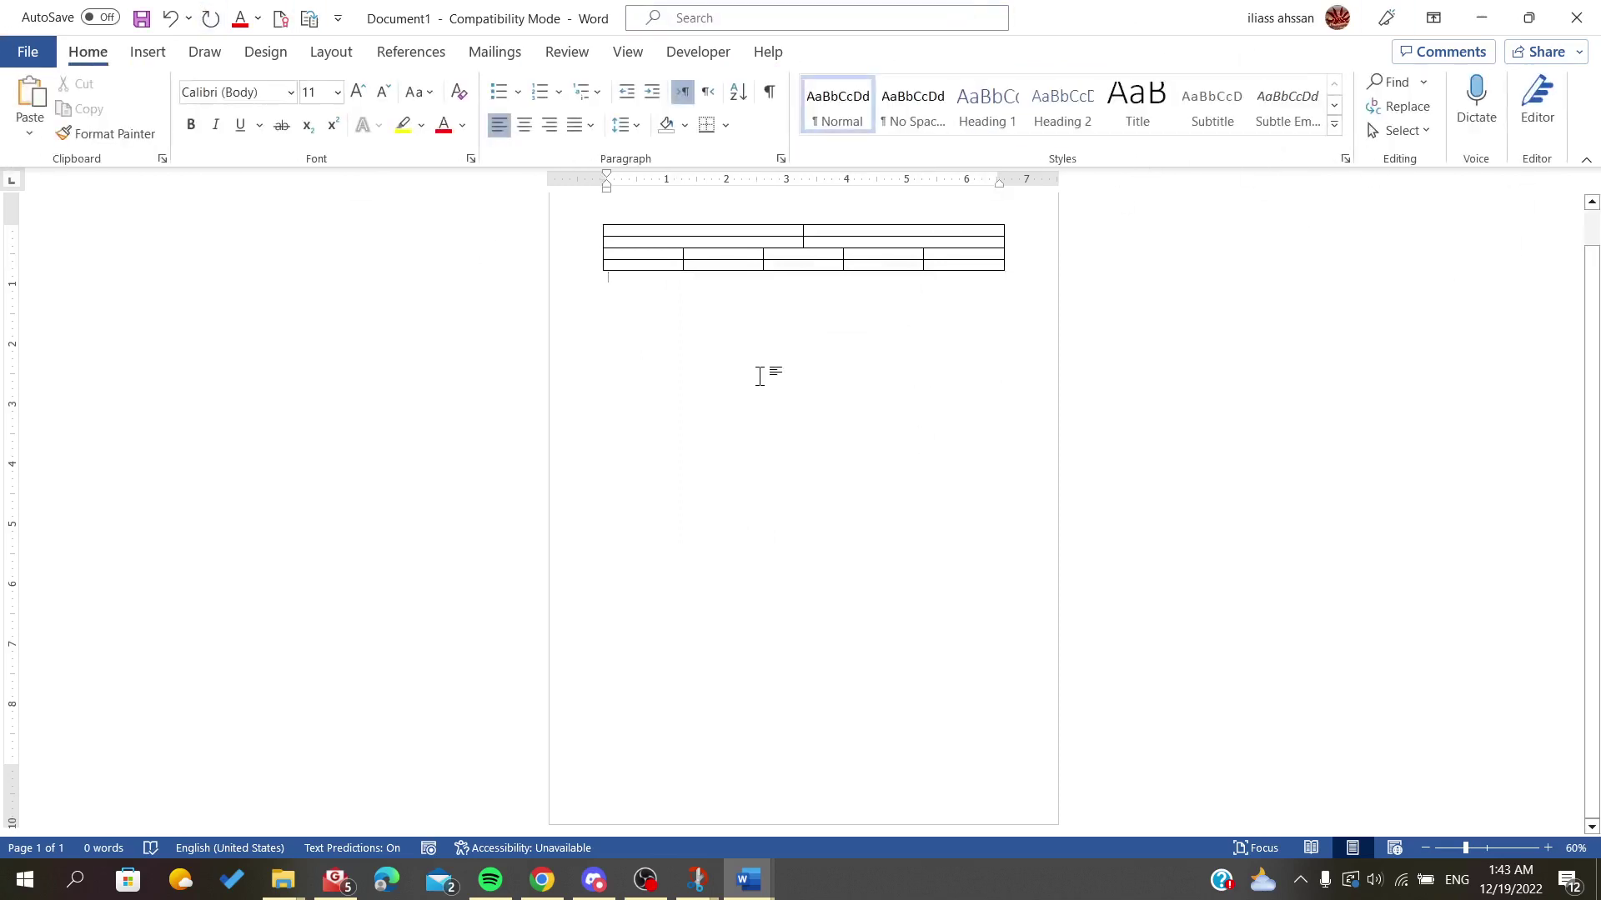